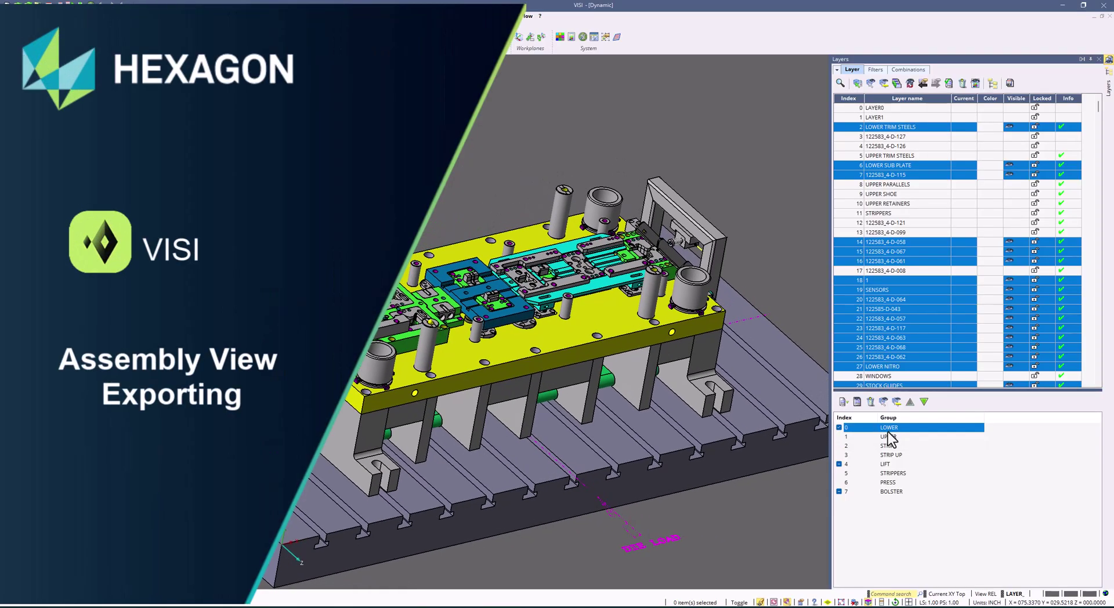
# Display the UPPER layer group, switch to LOWER, and extend the selection through UPPER, STRIP and STRIP UP.
pyautogui.click(888, 437)
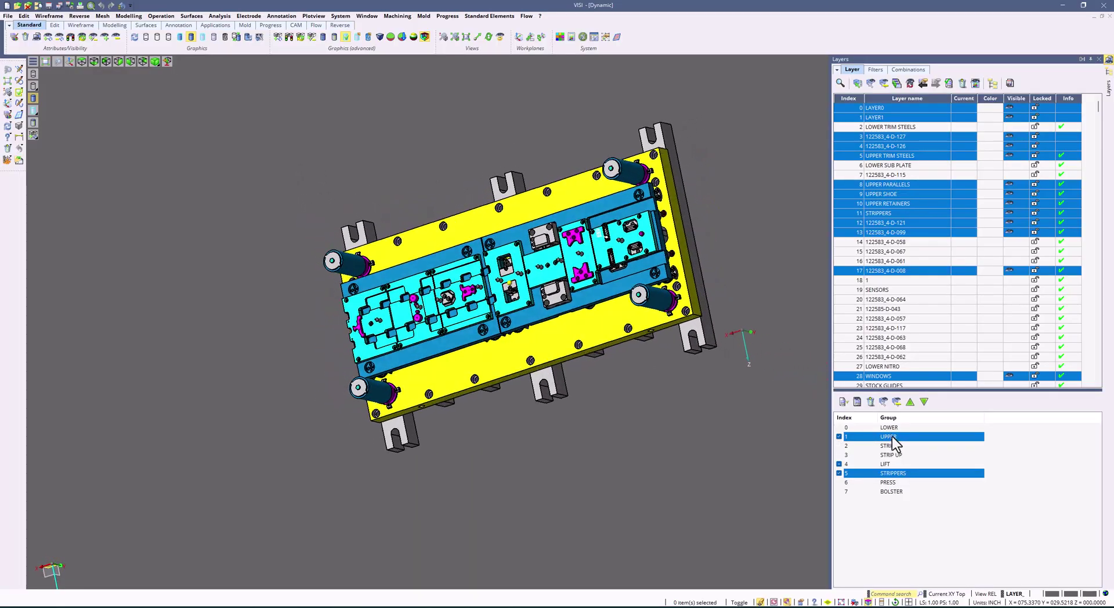
pyautogui.click(888, 431)
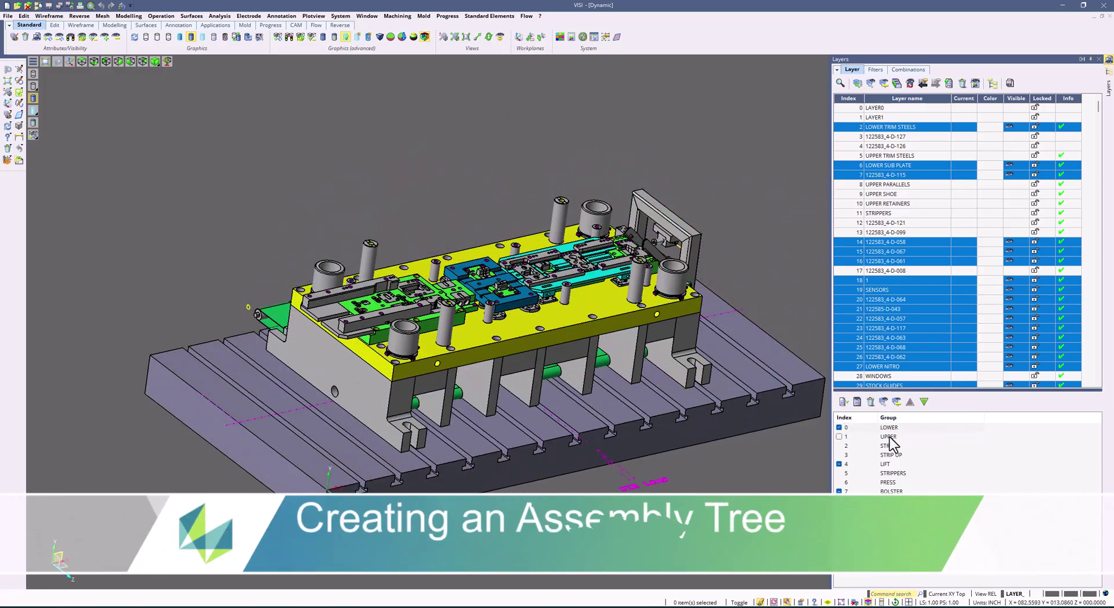
pyautogui.keyDown('shift'); pyautogui.click(900, 455); pyautogui.keyUp('shift')
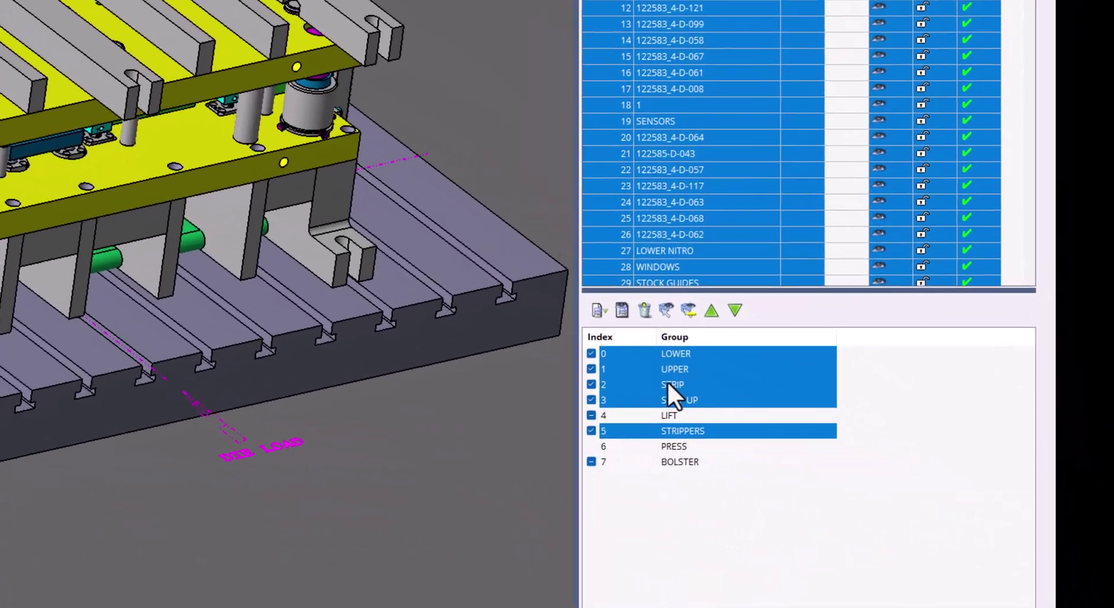
# Examine the commands for creating an Assembly Manager tree from layer groups and from individual layers.
pyautogui.rightClick(711, 394)
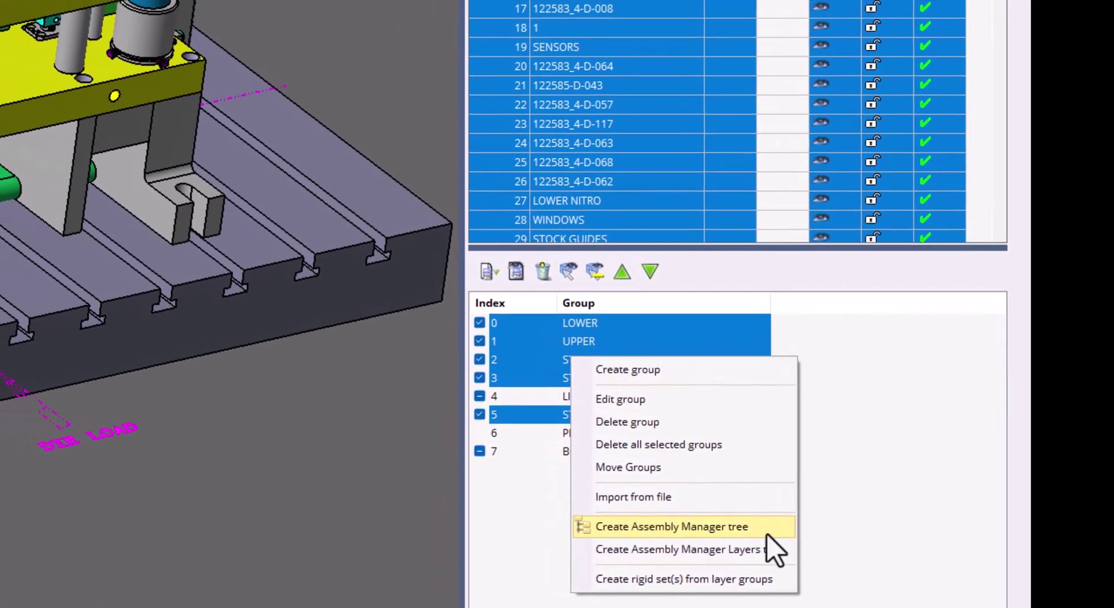
pyautogui.rightClick(567, 102)
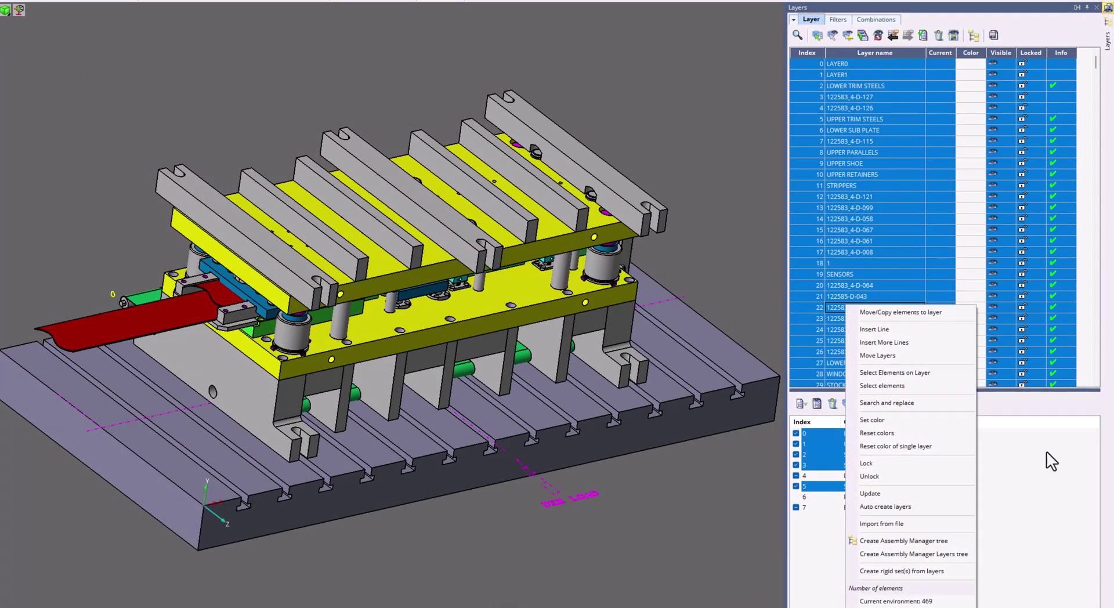
pyautogui.click(1046, 451)
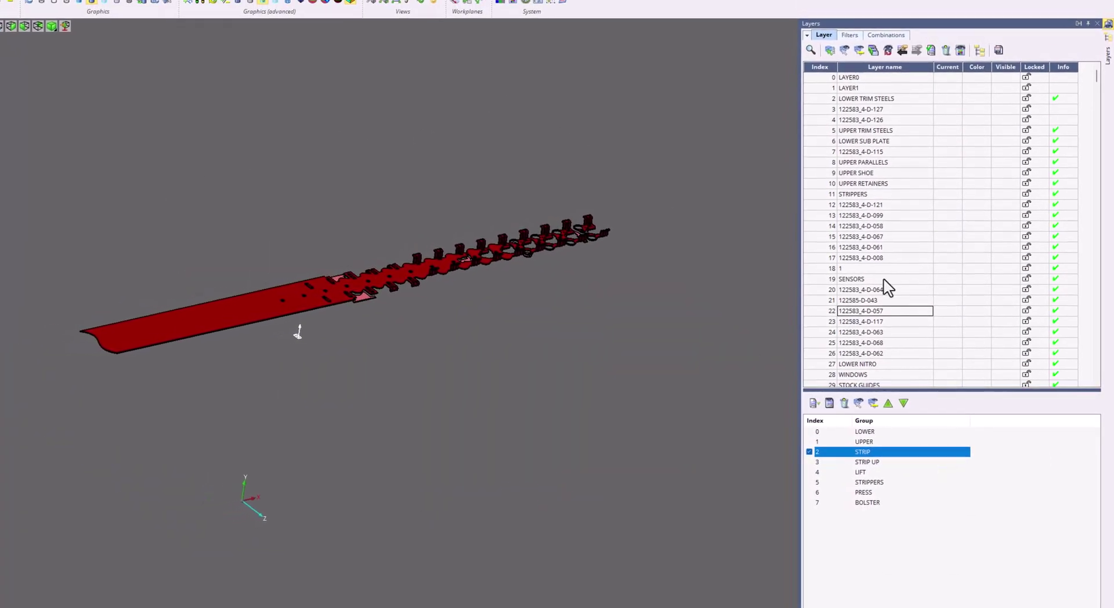
# Create an Assembly Manager tree from the LOWER, UPPER, STRIP and STRIP UP layer groups and show the Assembly Manager.
pyautogui.click(899, 45)
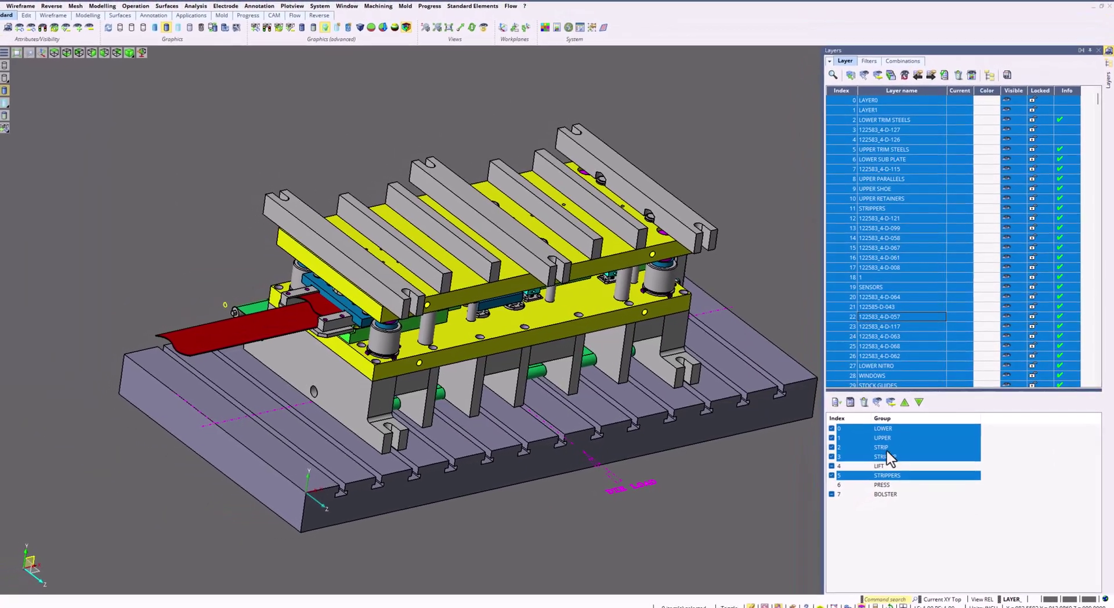
pyautogui.rightClick(882, 460)
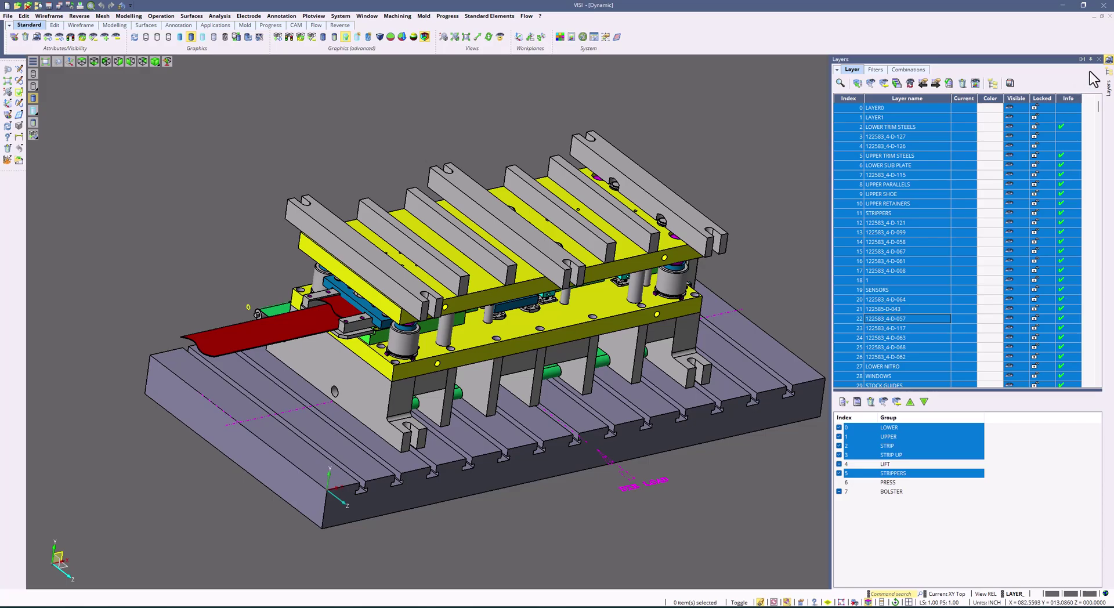
pyautogui.click(1110, 71)
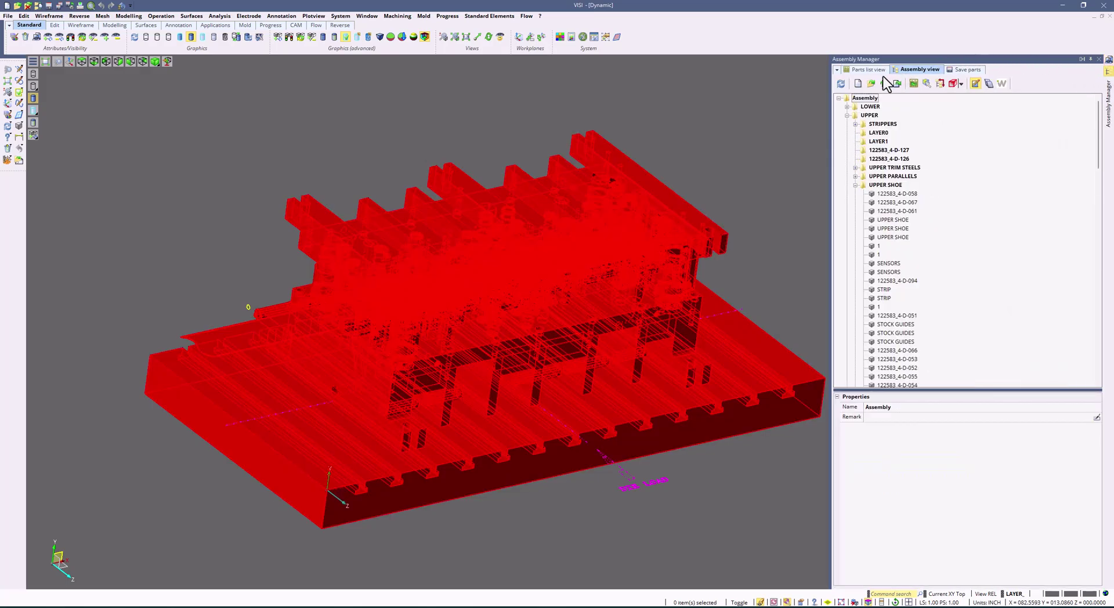
# Examine the contents of the LOWER, UPPER, STRIP and STRIP UP branches in the assembly tree.
pyautogui.click(848, 115)
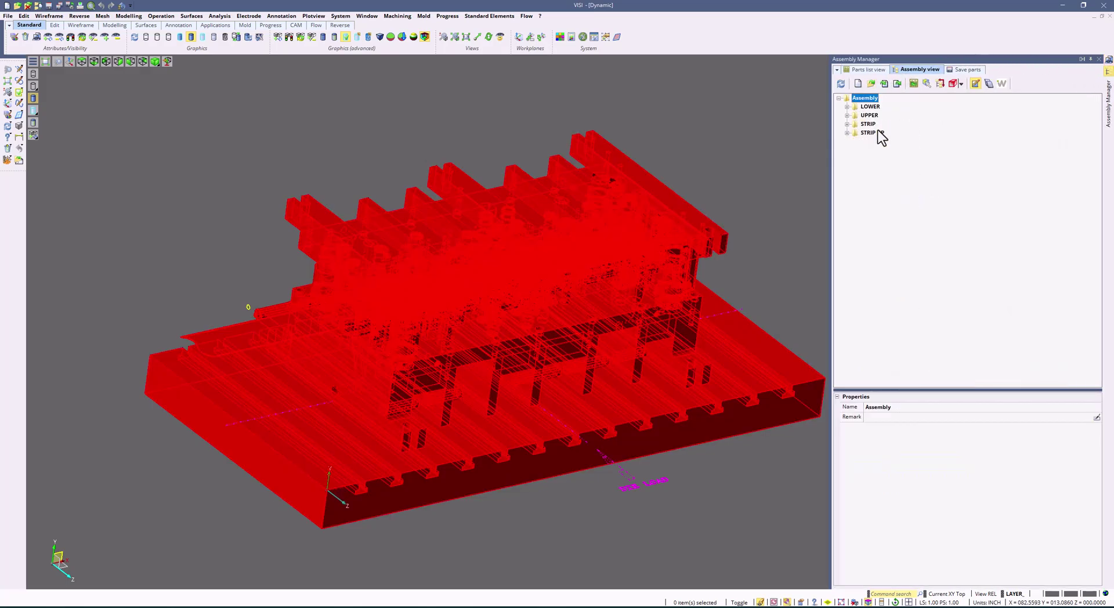
pyautogui.click(847, 106)
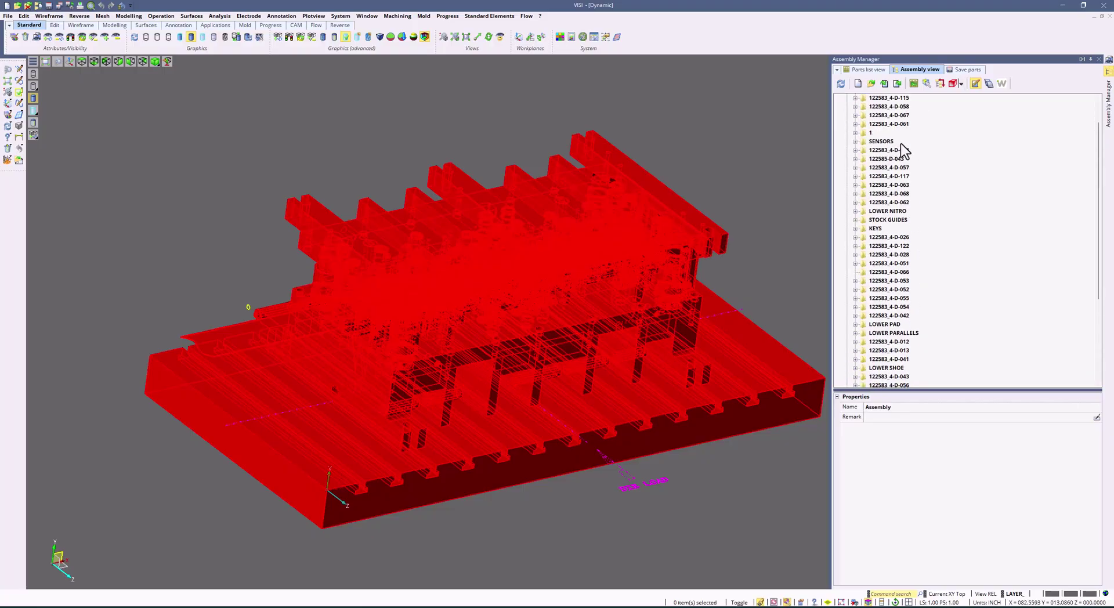
pyautogui.scroll(2, 877, 127)
pyautogui.click(846, 107)
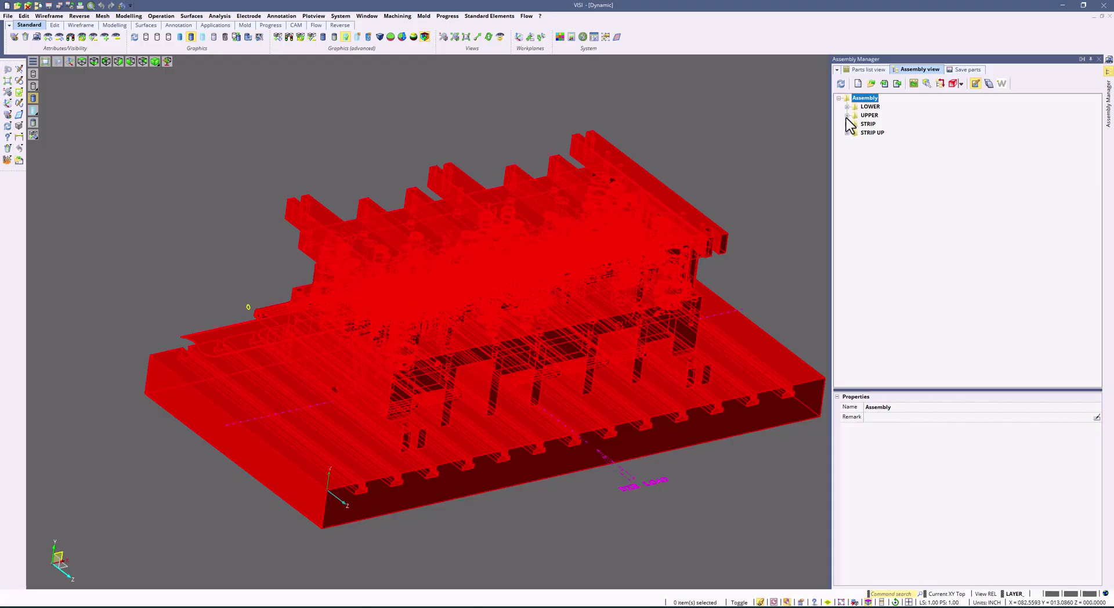
pyautogui.click(847, 115)
pyautogui.scroll(-10, 907, 138)
pyautogui.scroll(11, 907, 137)
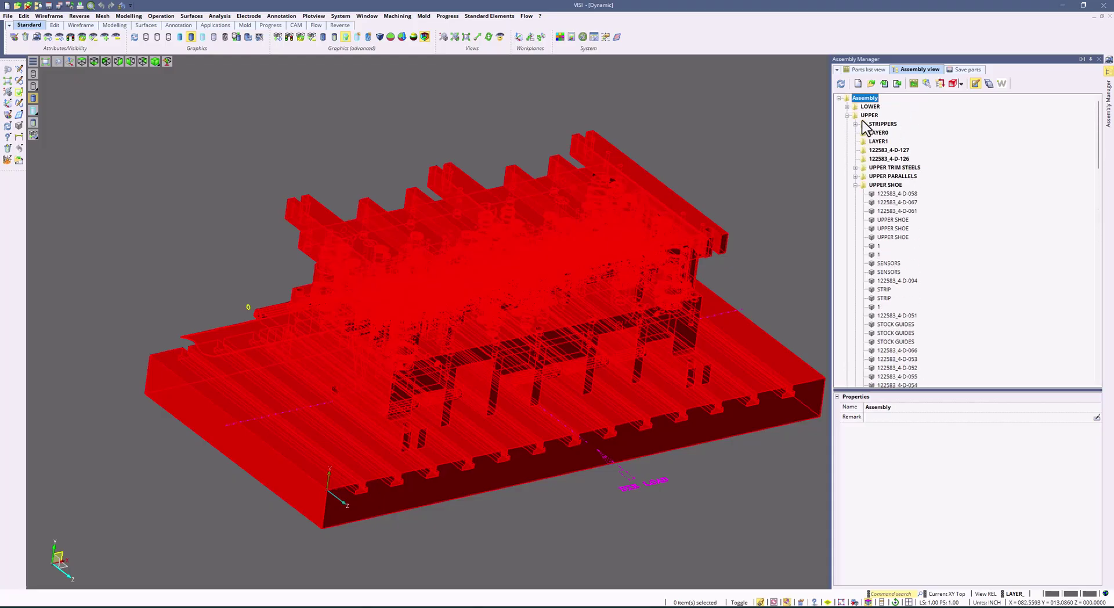
pyautogui.click(847, 115)
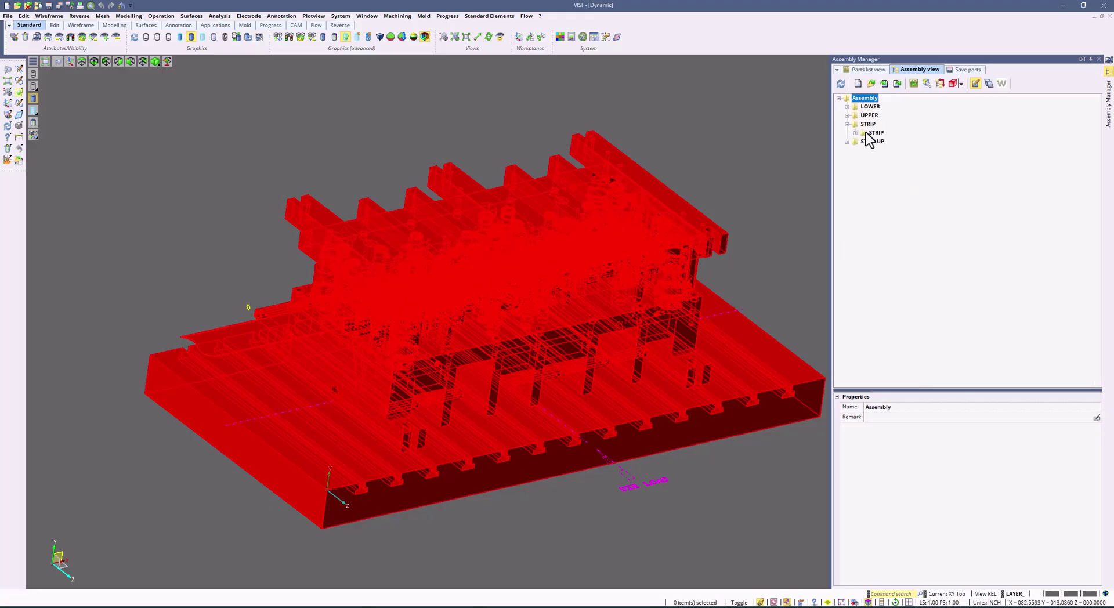
pyautogui.click(855, 133)
pyautogui.click(848, 141)
pyautogui.click(847, 141)
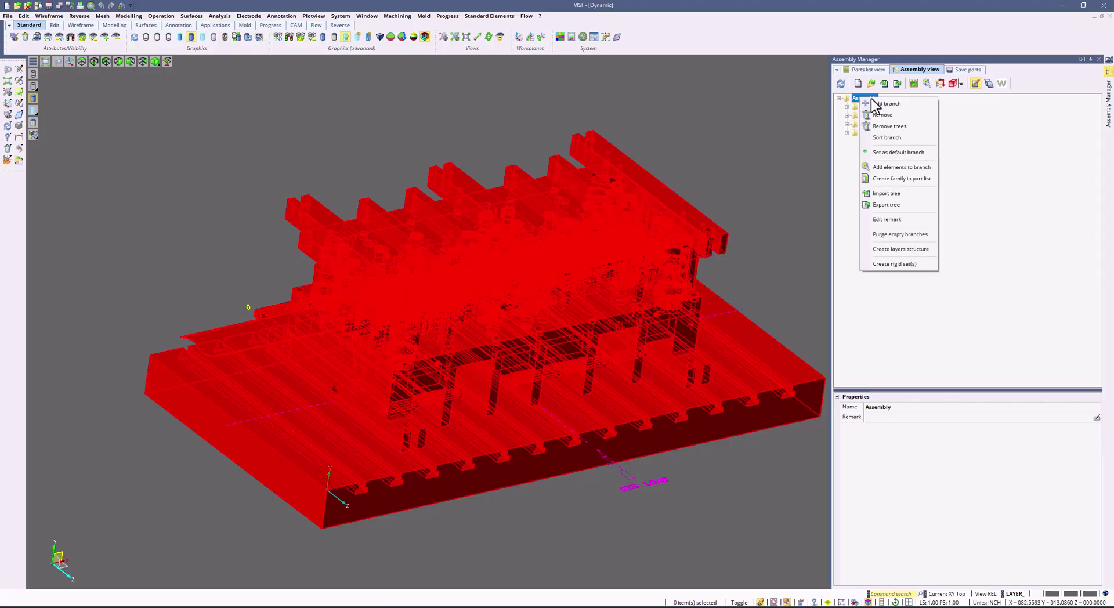
# Add a branch named Press to the Assembly tree and start adding elements to it.
pyautogui.click(893, 106)
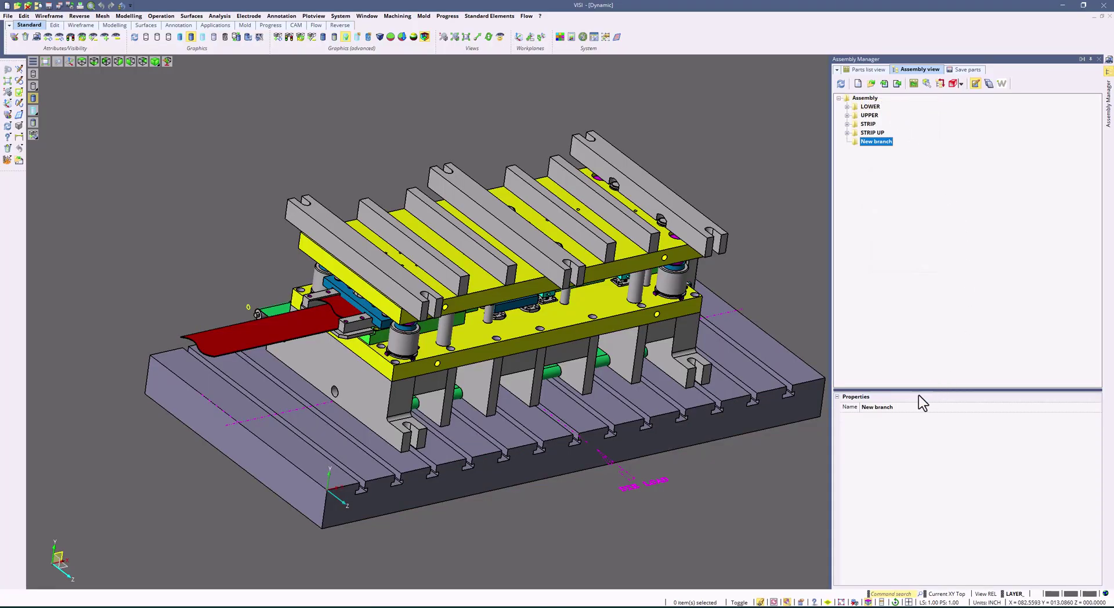
pyautogui.click(880, 409)
pyautogui.write('Press')
pyautogui.press('Return')
pyautogui.rightClick(869, 144)
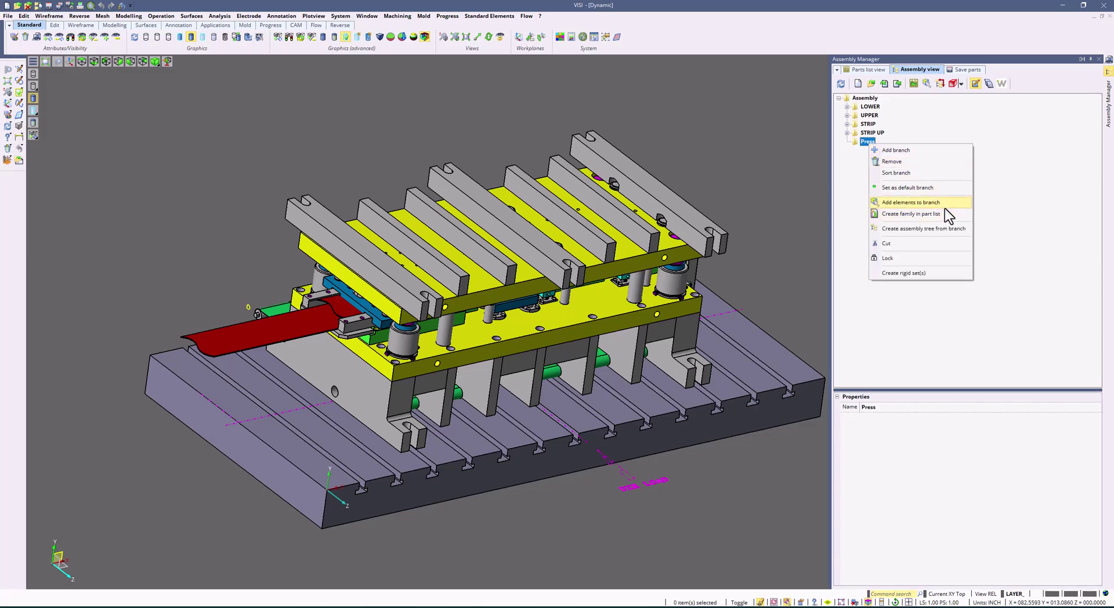
pyautogui.click(916, 203)
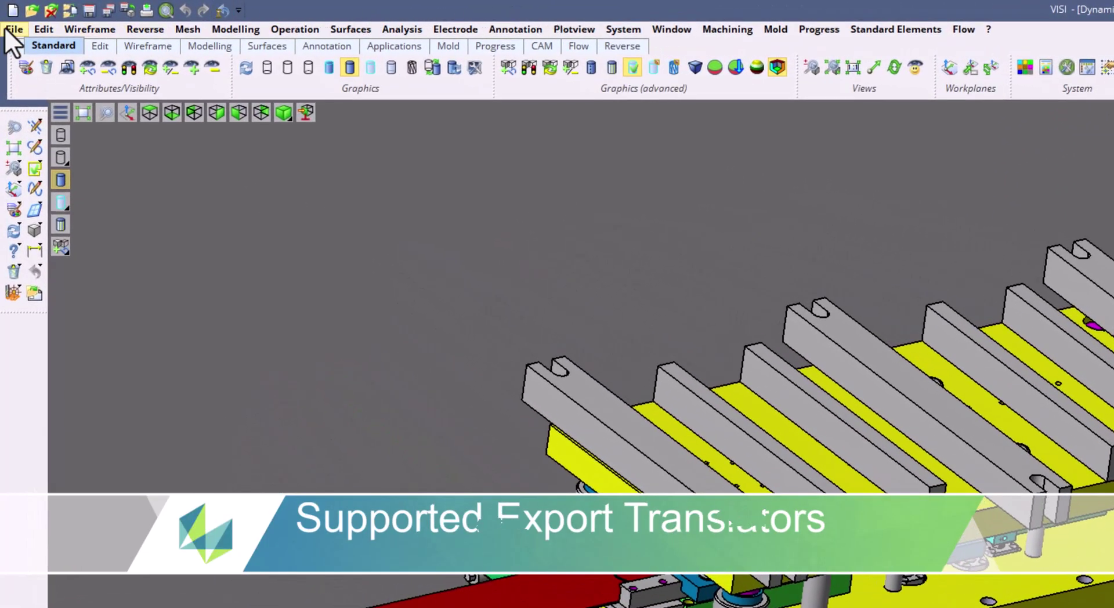
# Save the die assembly under a new format as the STEP file 122583-4 DIE.stp.
pyautogui.click(8, 31)
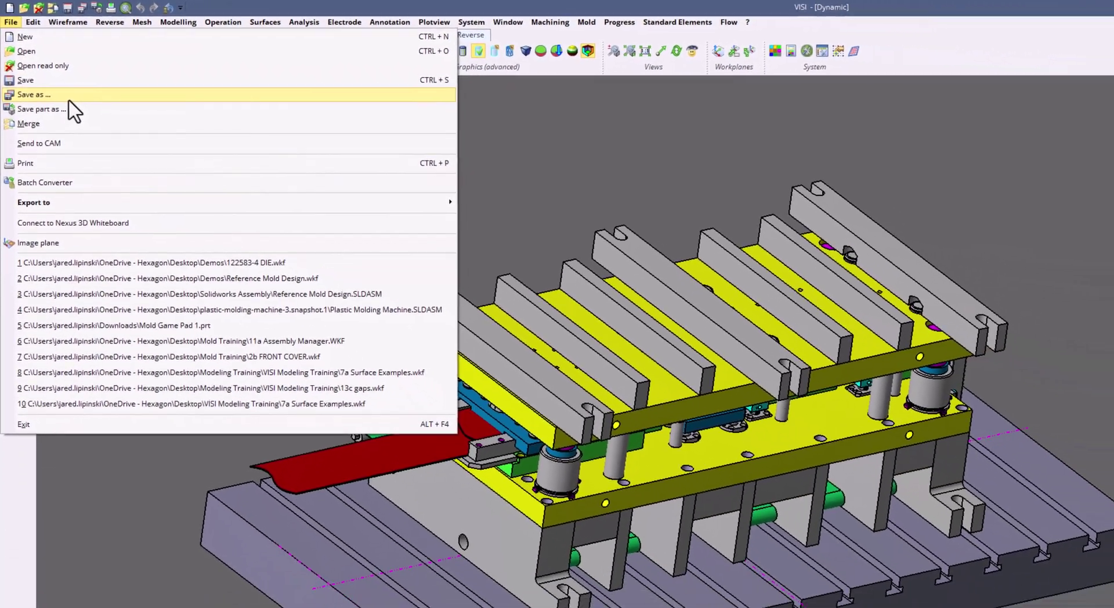
pyautogui.click(58, 112)
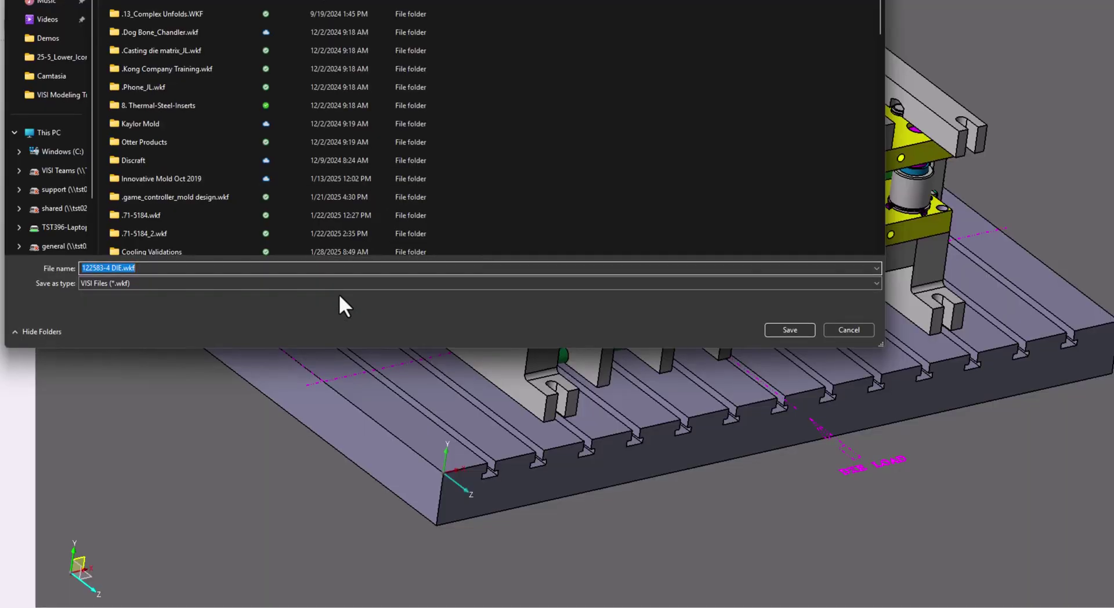
pyautogui.click(340, 289)
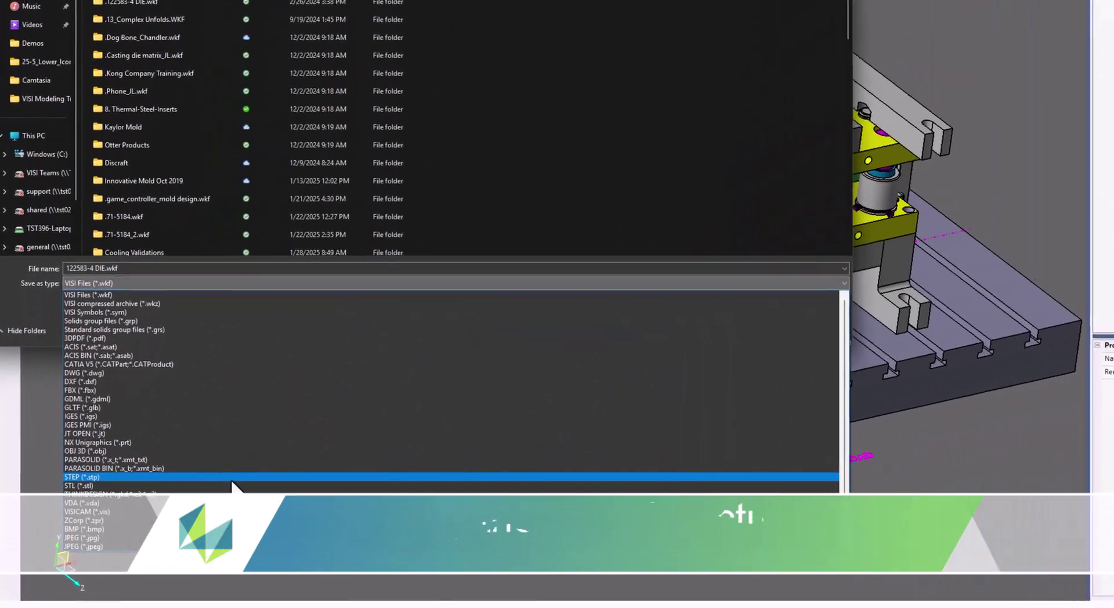
pyautogui.click(232, 477)
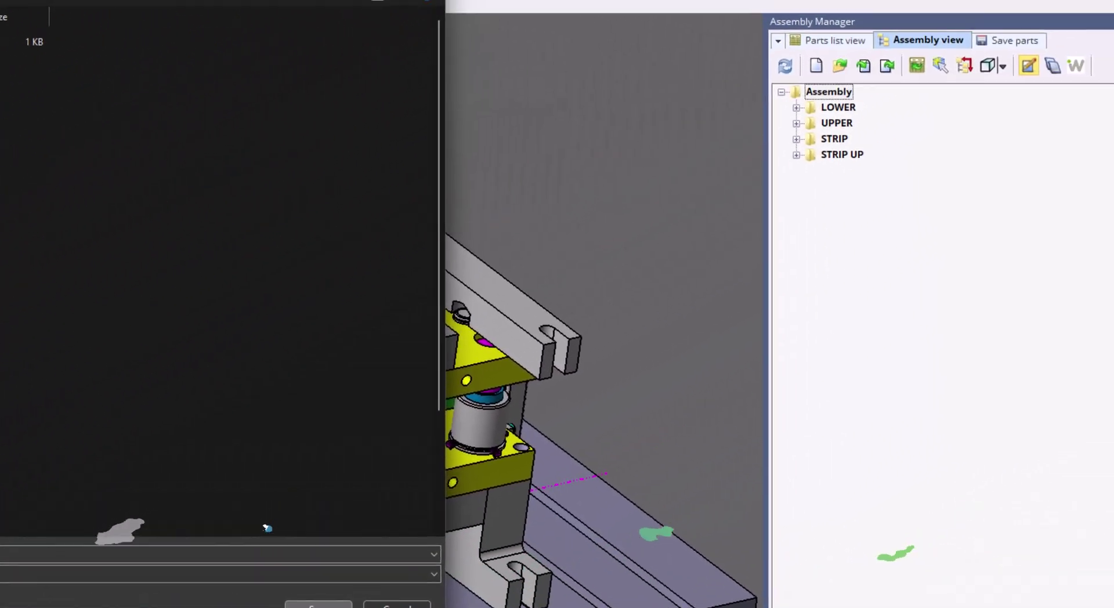
pyautogui.click(741, 377)
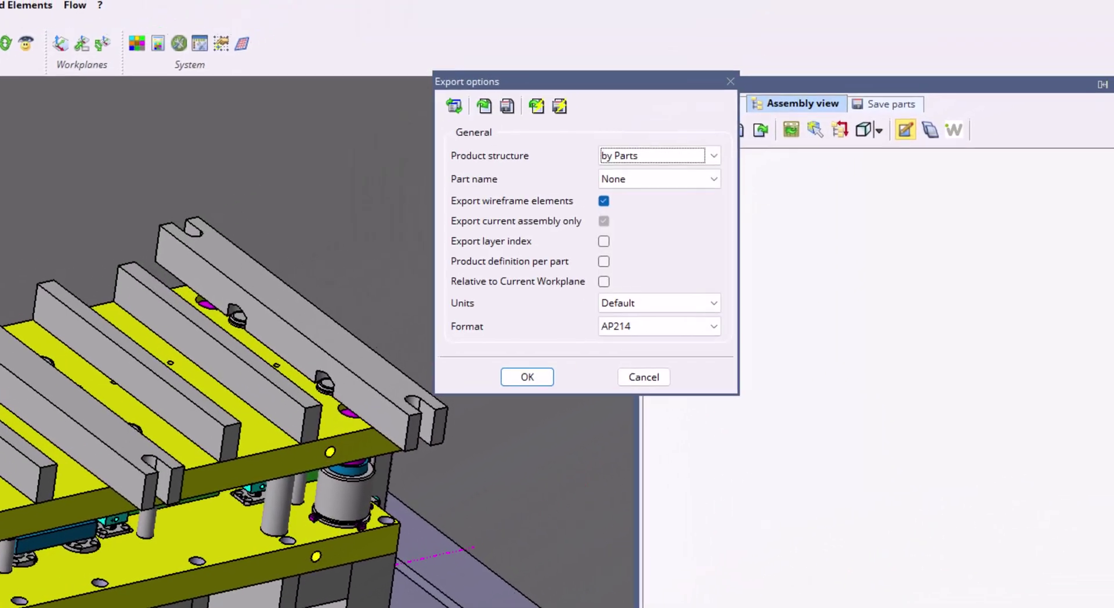
# Set the STEP export's product structure to by Assemblies and run the export.
pyautogui.click(649, 177)
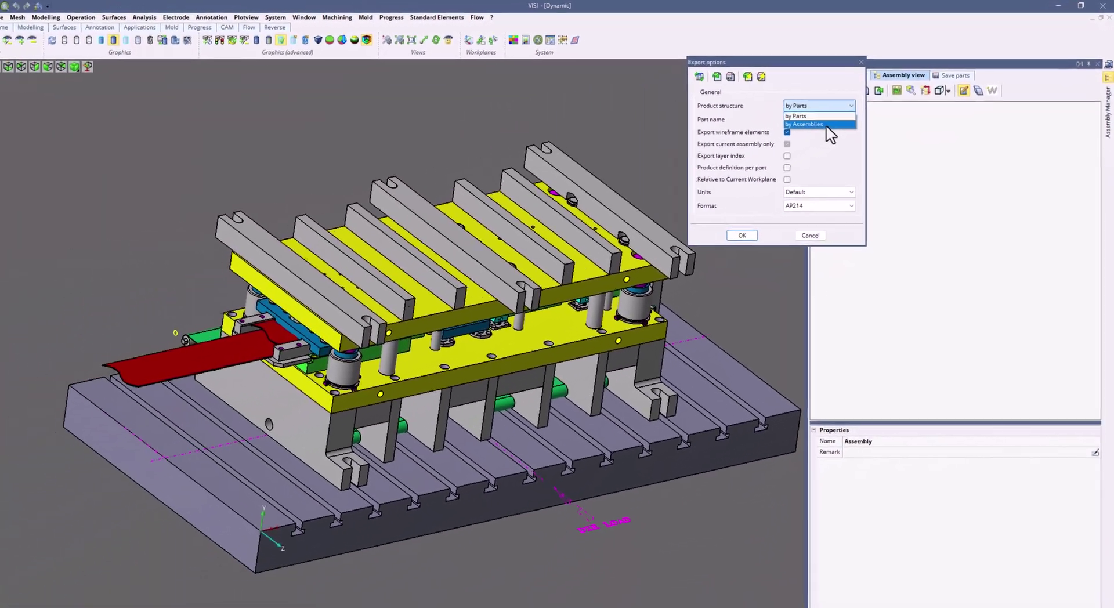
pyautogui.click(650, 183)
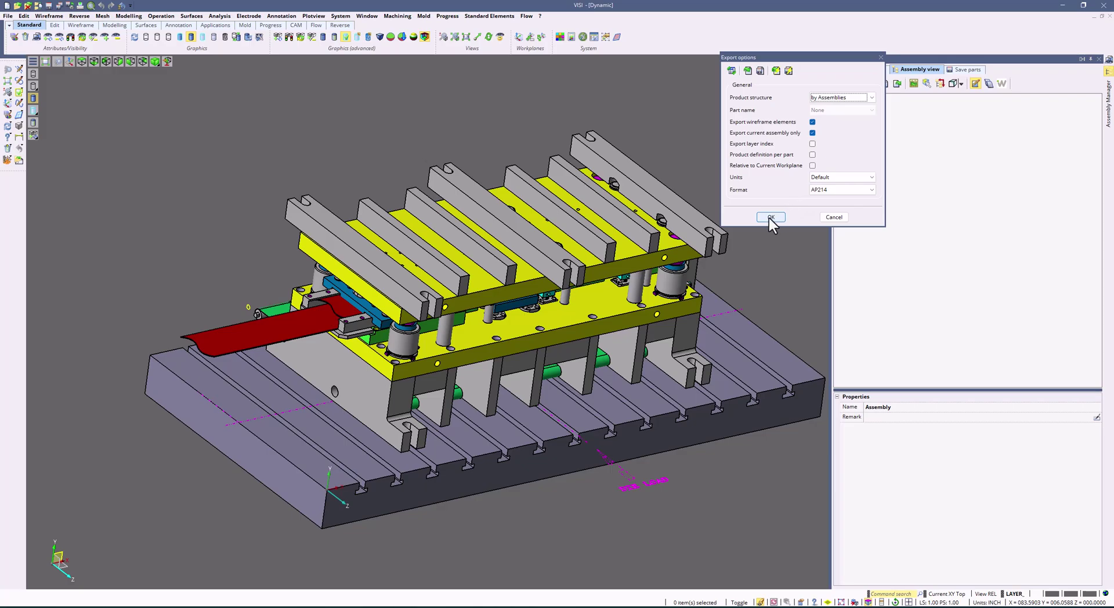
pyautogui.click(768, 218)
# Export the die assembly as the 3DPDF file 122583-4 DIE.pdf with the product structure by Assemblies.
pyautogui.click(145, 371)
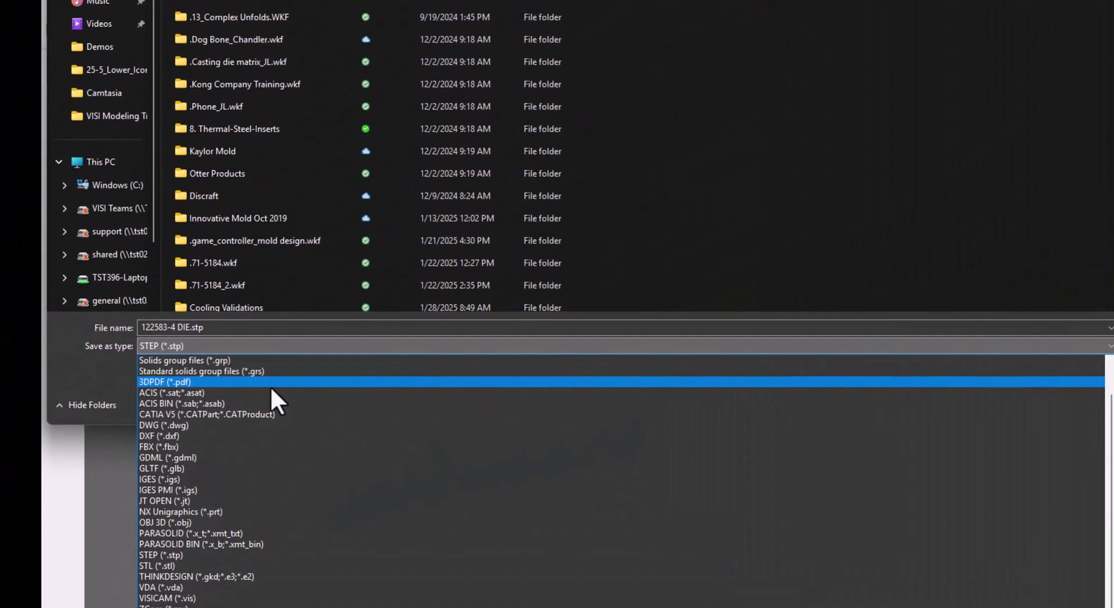
pyautogui.click(177, 376)
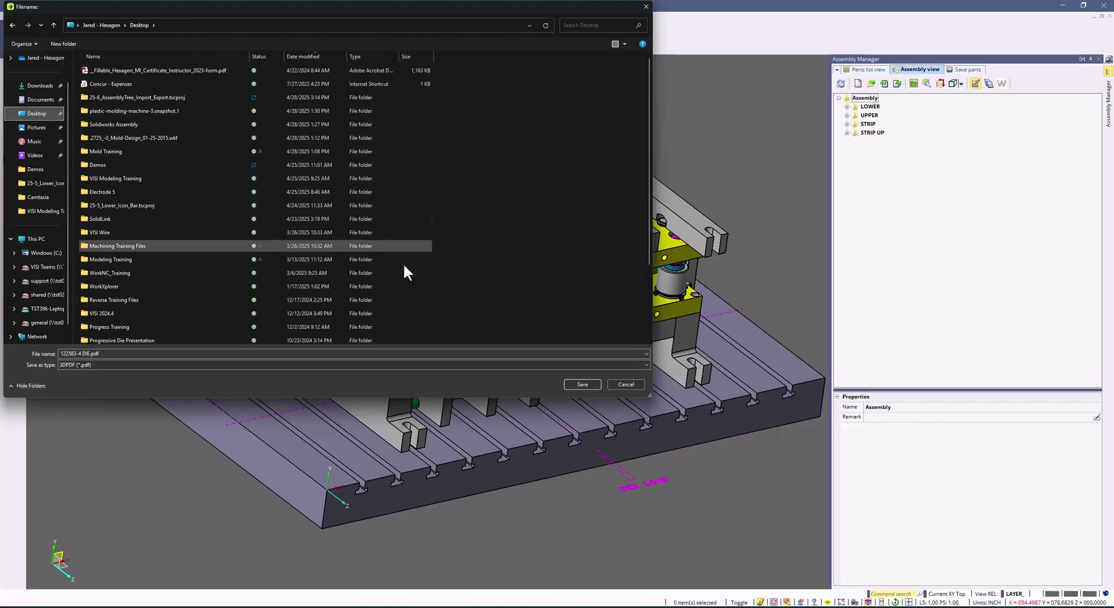
pyautogui.click(581, 386)
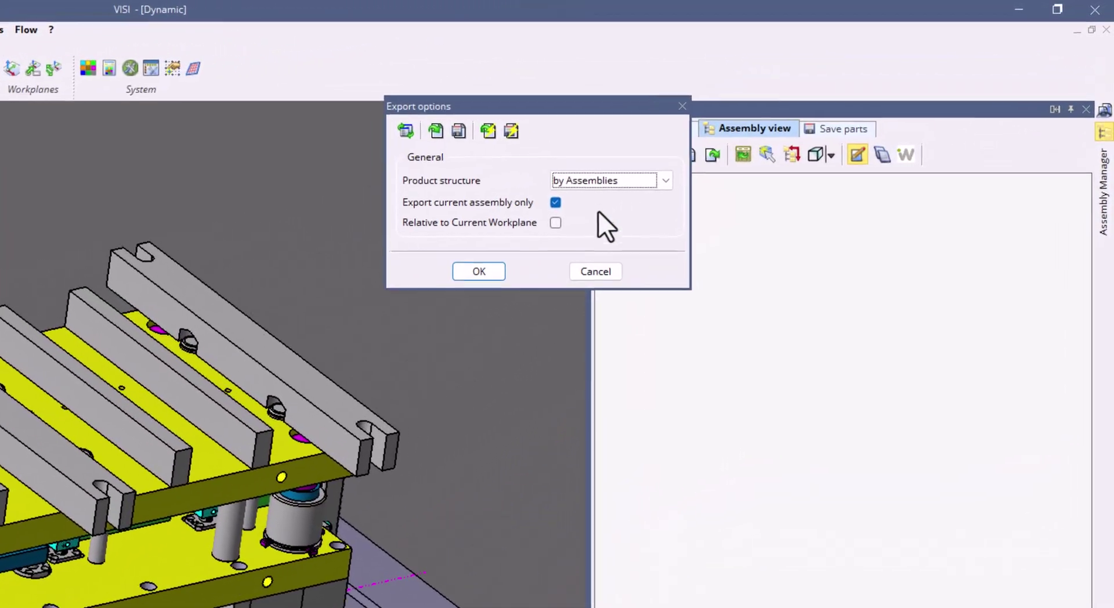
pyautogui.click(699, 146)
pyautogui.click(529, 208)
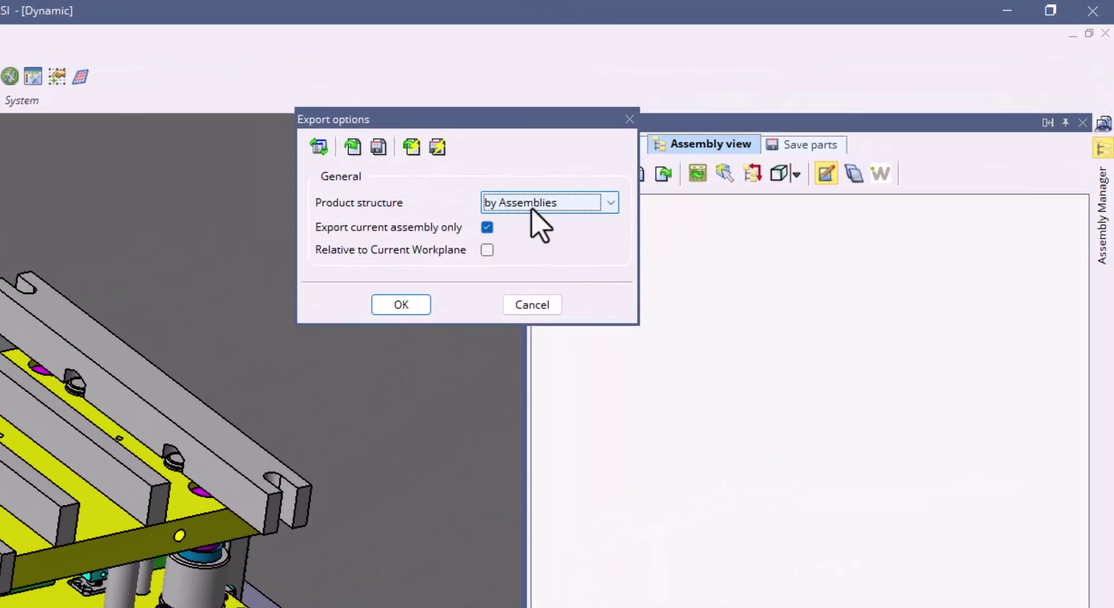
pyautogui.click(401, 304)
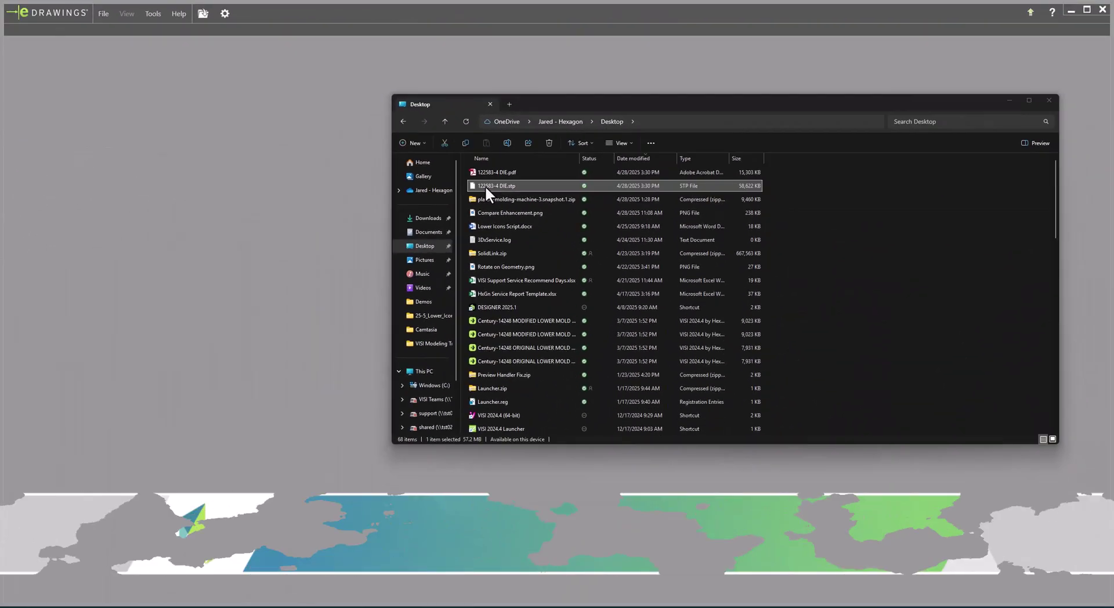
# Switch to eDrawings, open the exported 122583-4 DIE.stp file and show its component tree.
pyautogui.moveTo(488, 199); pyautogui.dragTo(318, 234)
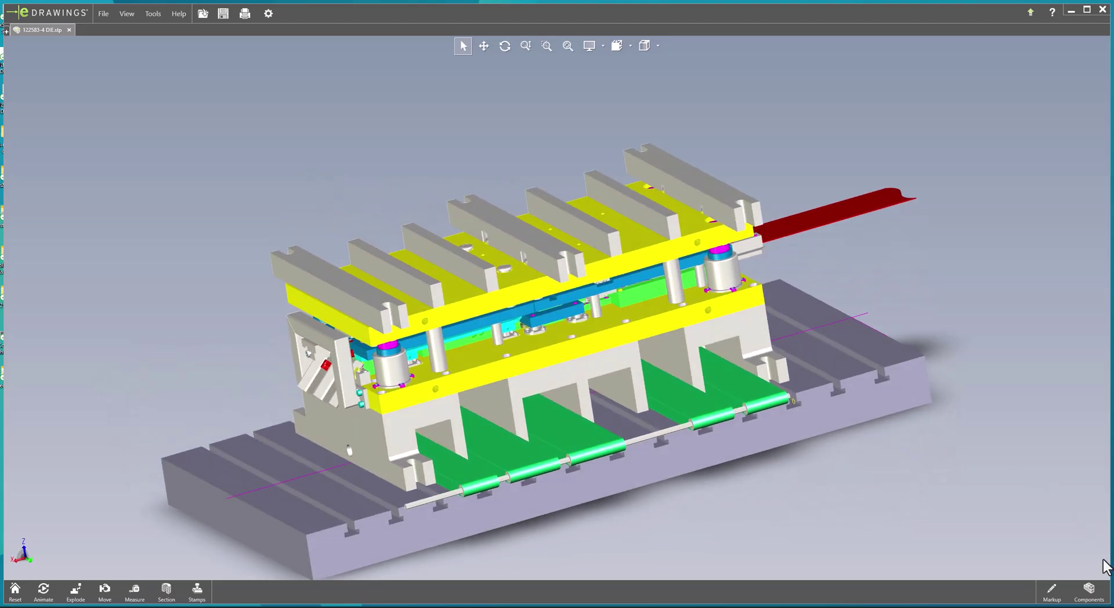
pyautogui.click(1090, 592)
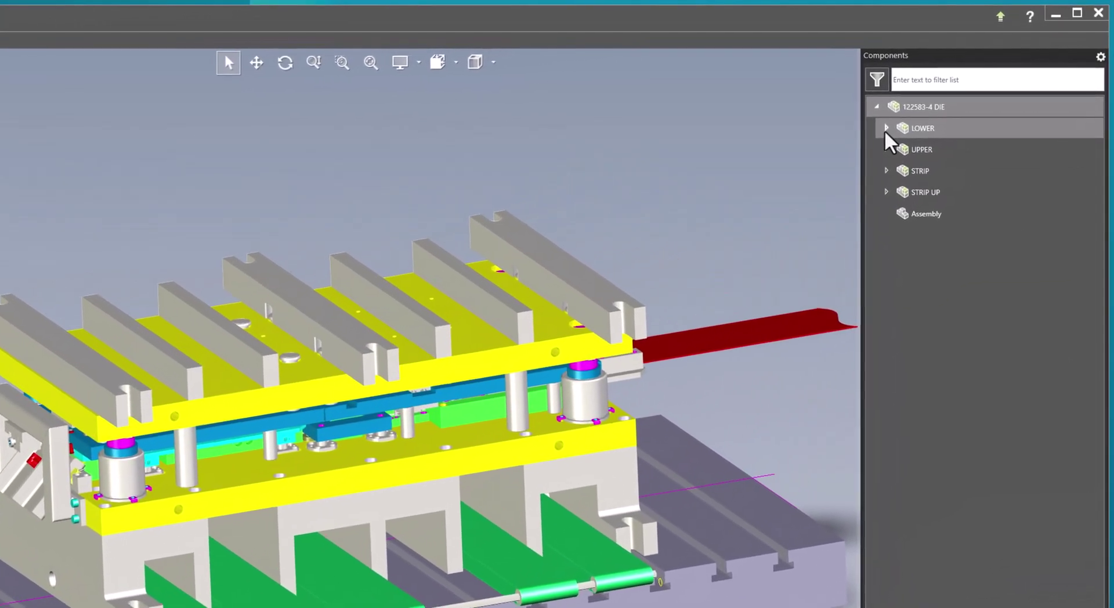
# Examine the LOWER, UPPER, STRIP and STRIP UP assemblies in the STEP file's component tree.
pyautogui.click(909, 116)
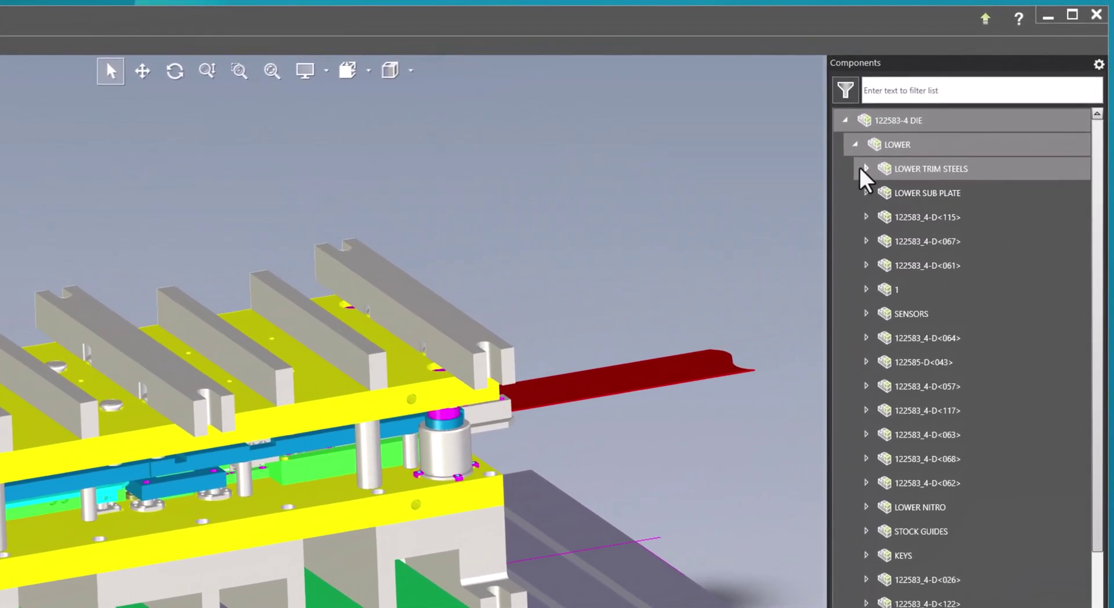
pyautogui.click(849, 149)
pyautogui.click(849, 172)
pyautogui.click(849, 172)
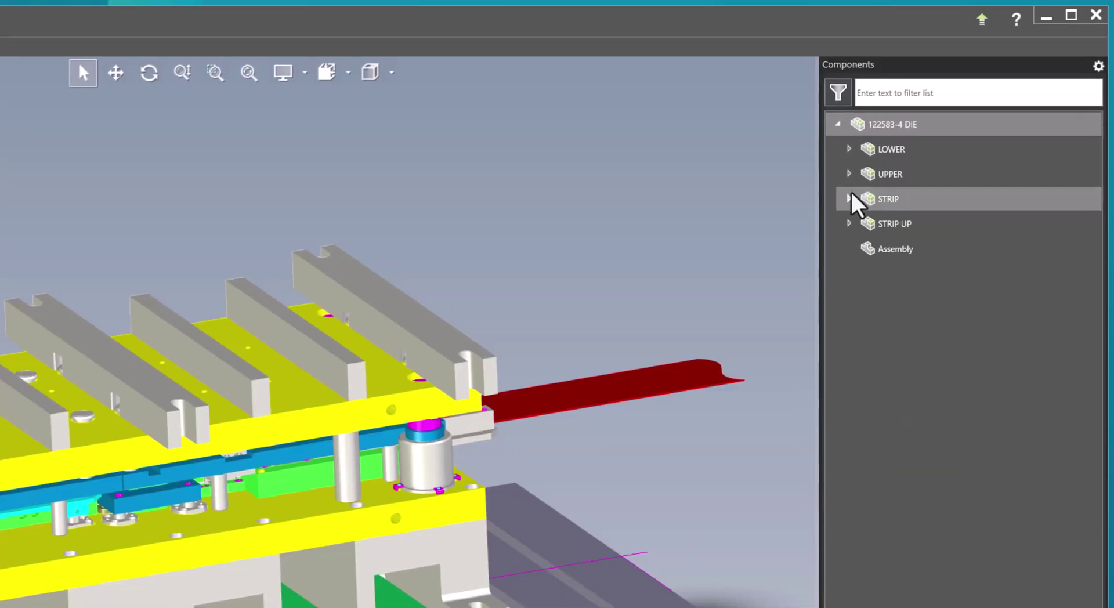
pyautogui.click(849, 198)
pyautogui.click(849, 198)
pyautogui.click(849, 223)
pyautogui.click(849, 223)
# Isolate the UPPER assembly and the LOWER assembly in turn, and show all components of the die again.
pyautogui.rightClick(876, 174)
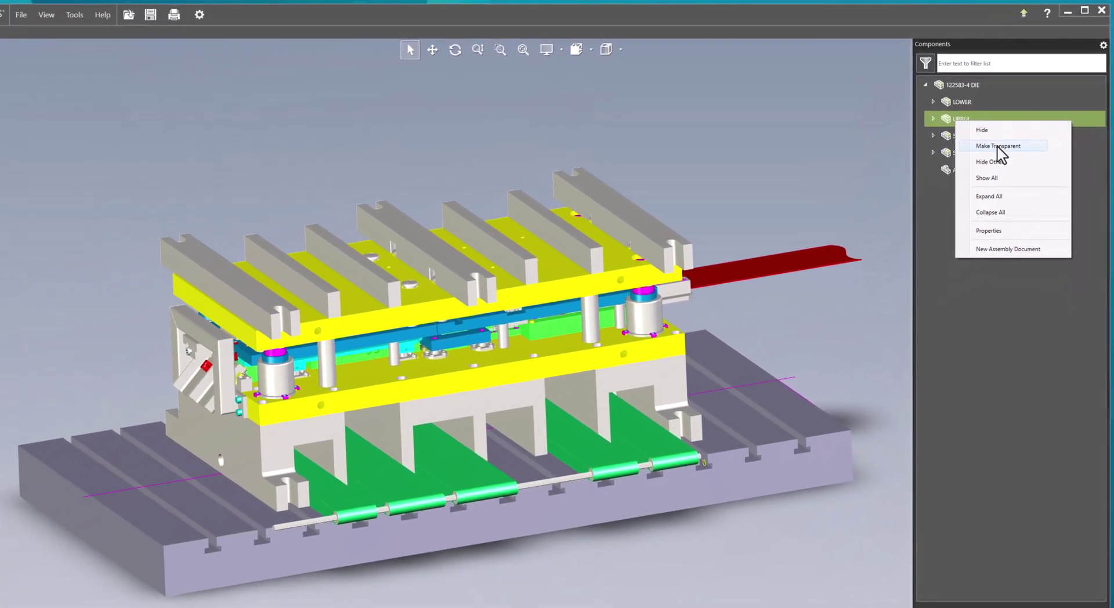
pyautogui.click(961, 200)
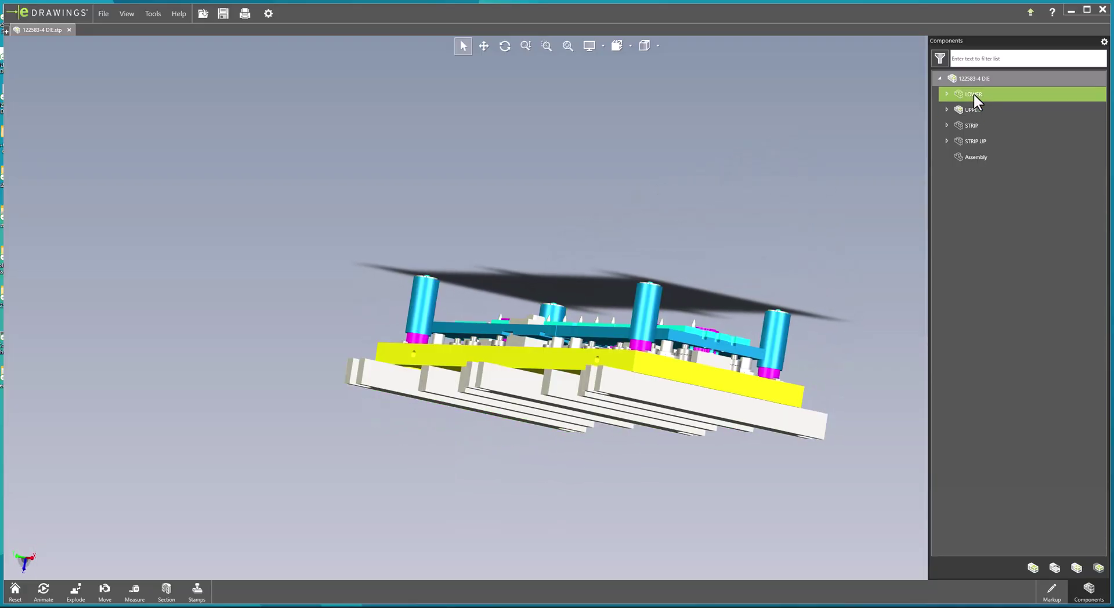
pyautogui.rightClick(973, 94)
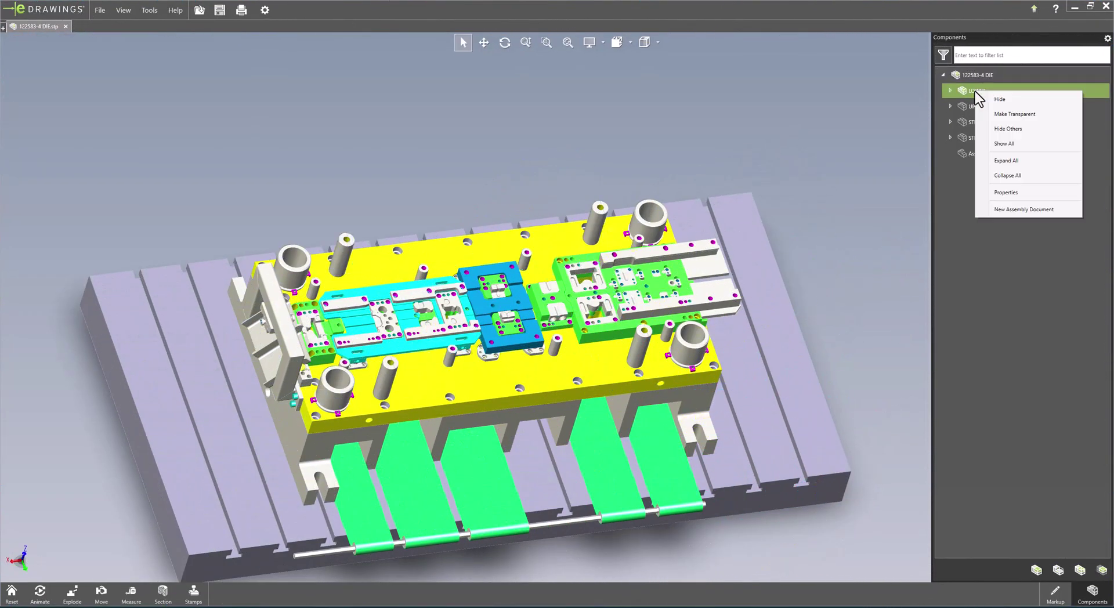
pyautogui.click(1005, 144)
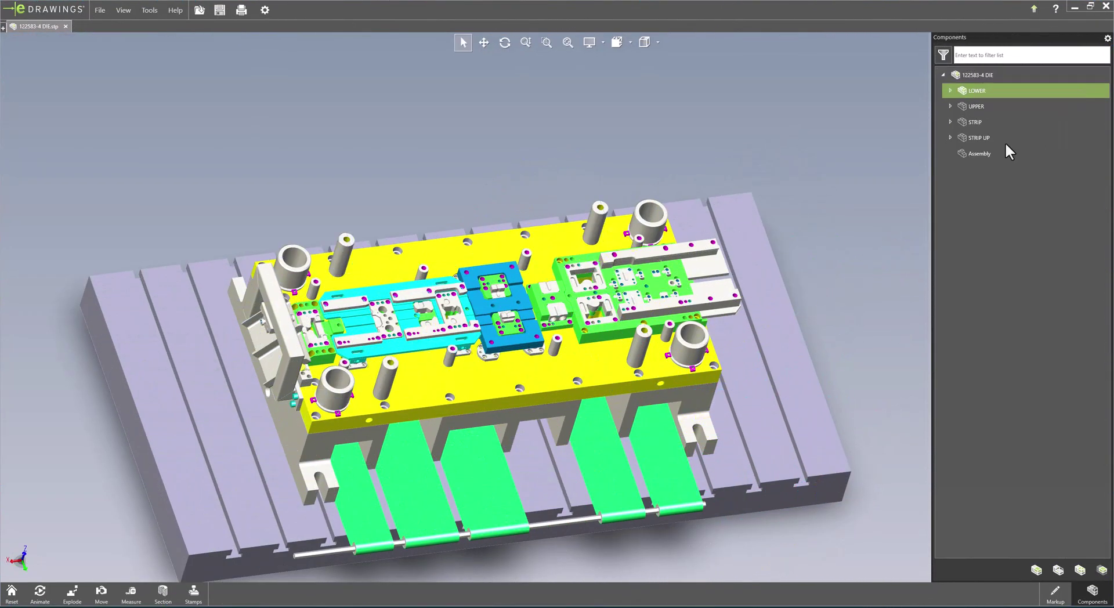
# Hide everything except the UPPER assembly, show the STRIP assembly with it and view its subcomponents in the tree.
pyautogui.rightClick(977, 106)
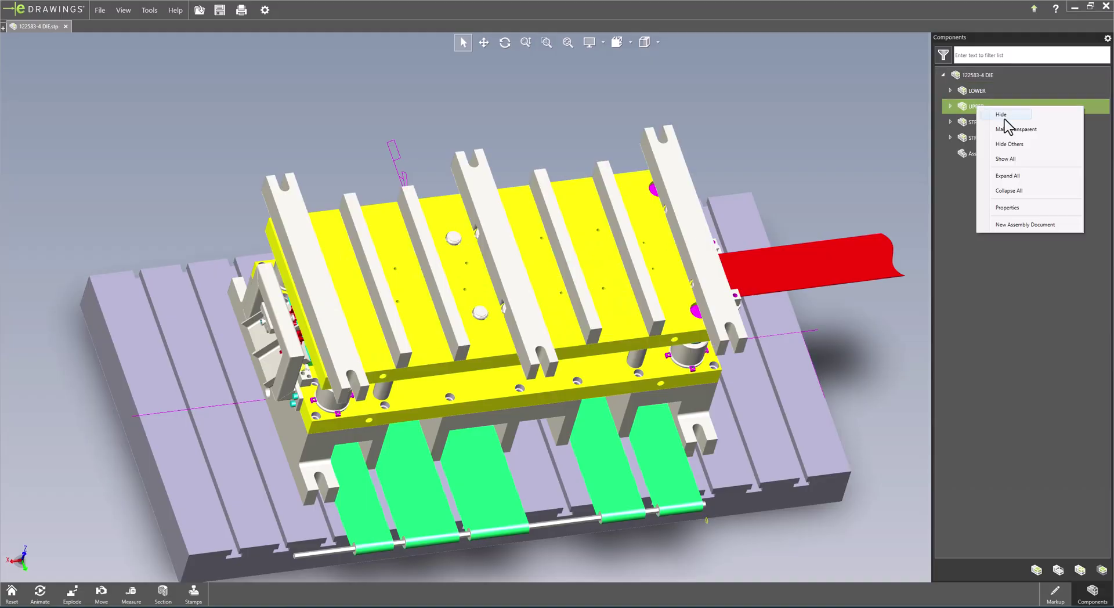
pyautogui.click(1007, 145)
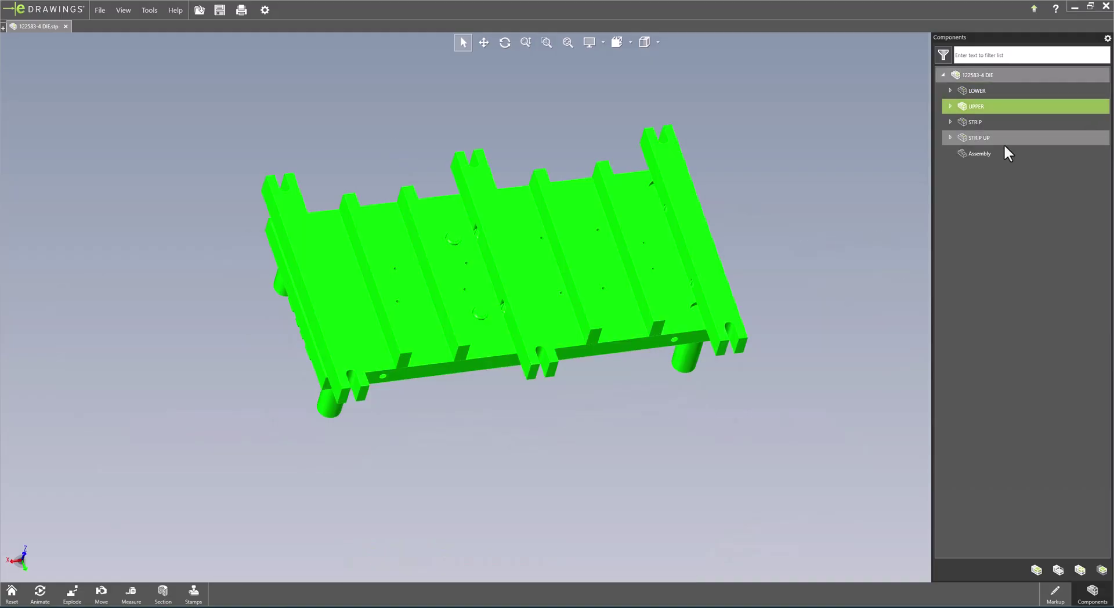
pyautogui.click(975, 79)
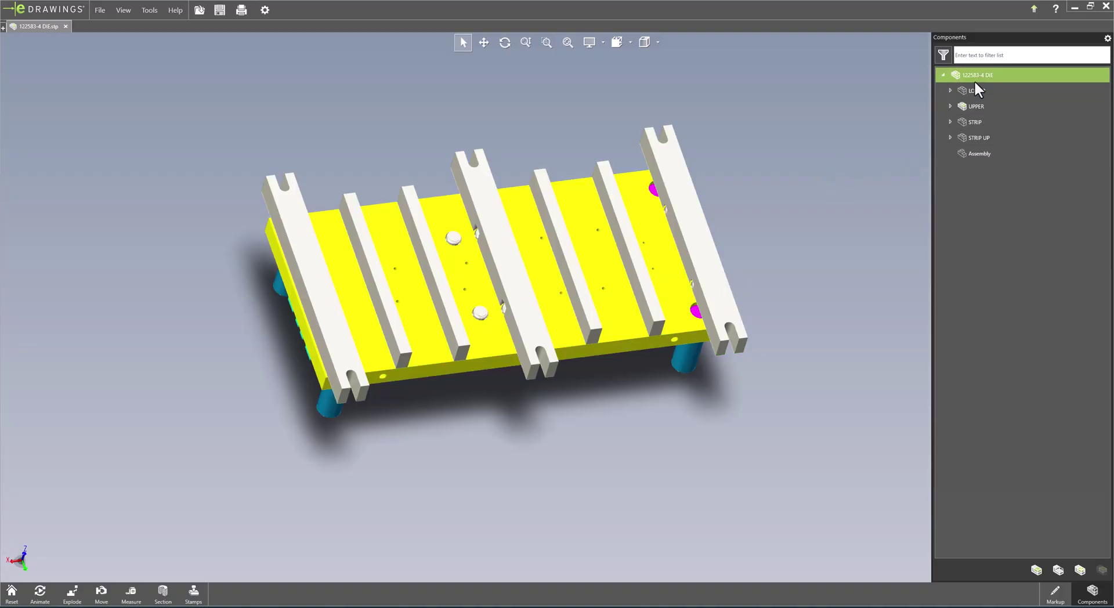
pyautogui.rightClick(993, 123)
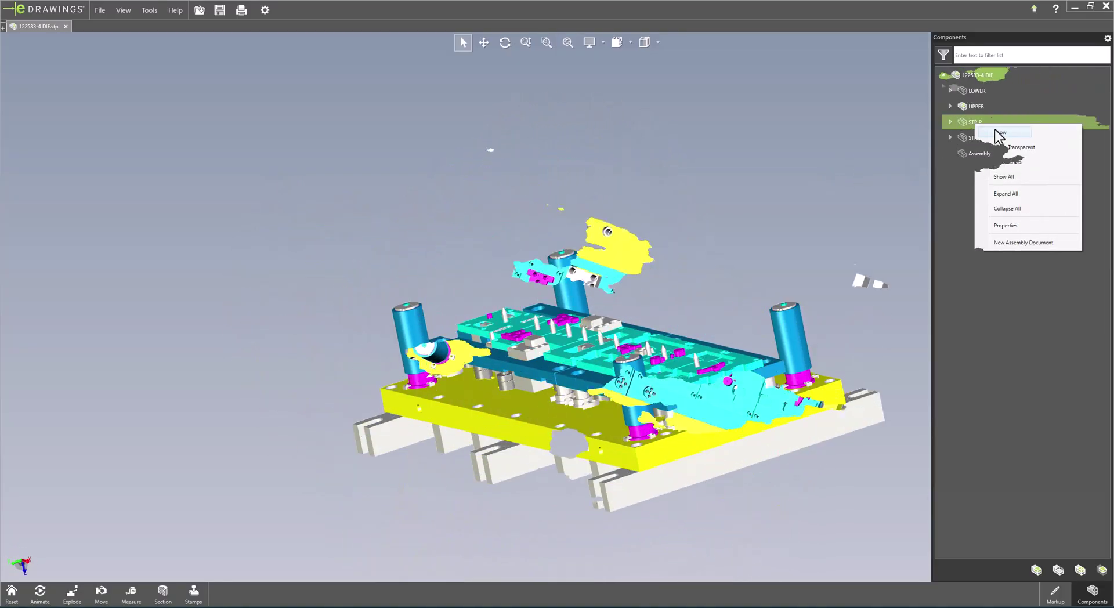
pyautogui.press('Escape')
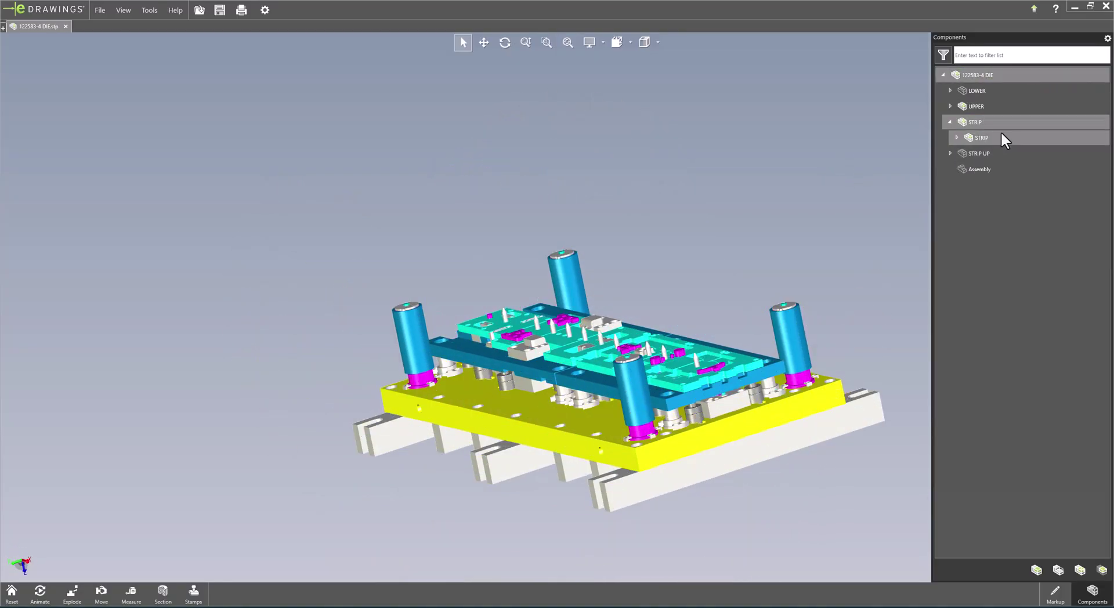
pyautogui.click(961, 137)
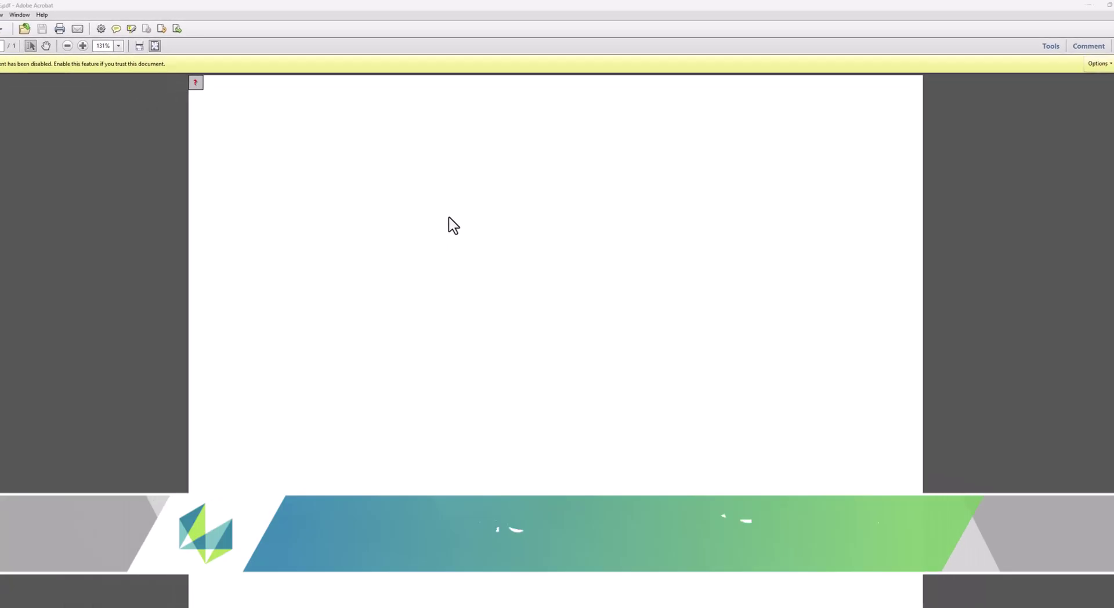
# Switch to Adobe Acrobat, set 122583-4 DIE.pdf to be trusted always and enable its 3D content.
pyautogui.click(1078, 62)
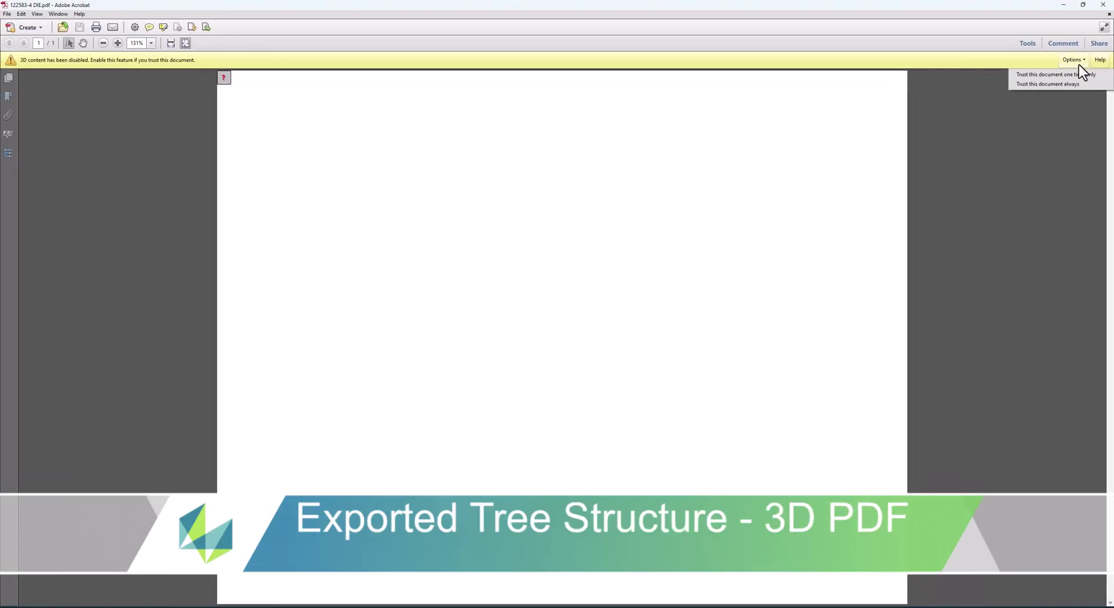
pyautogui.click(1060, 86)
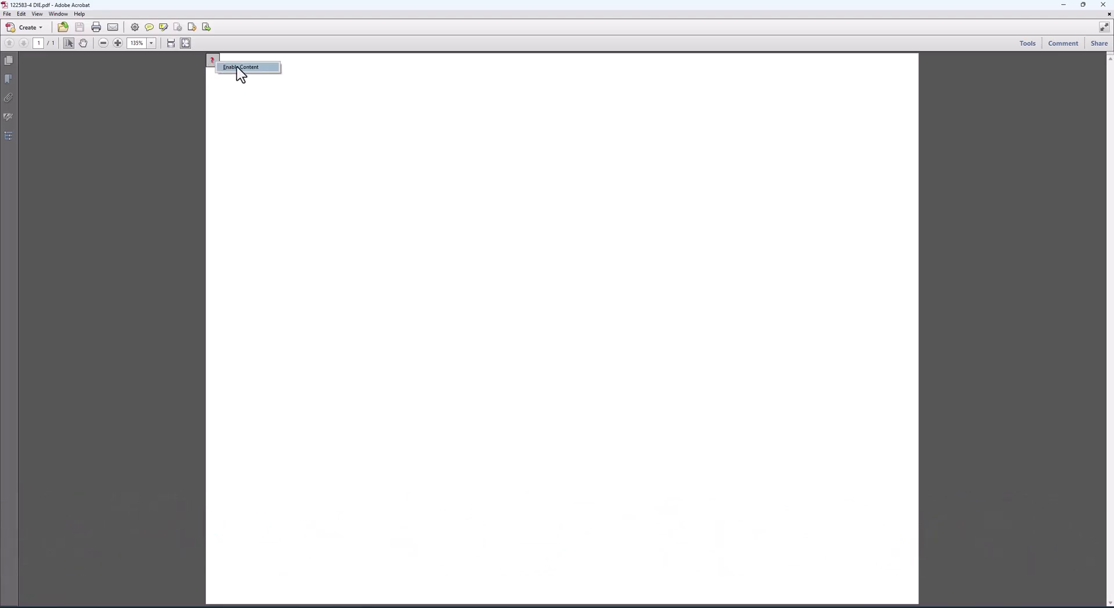
pyautogui.click(240, 68)
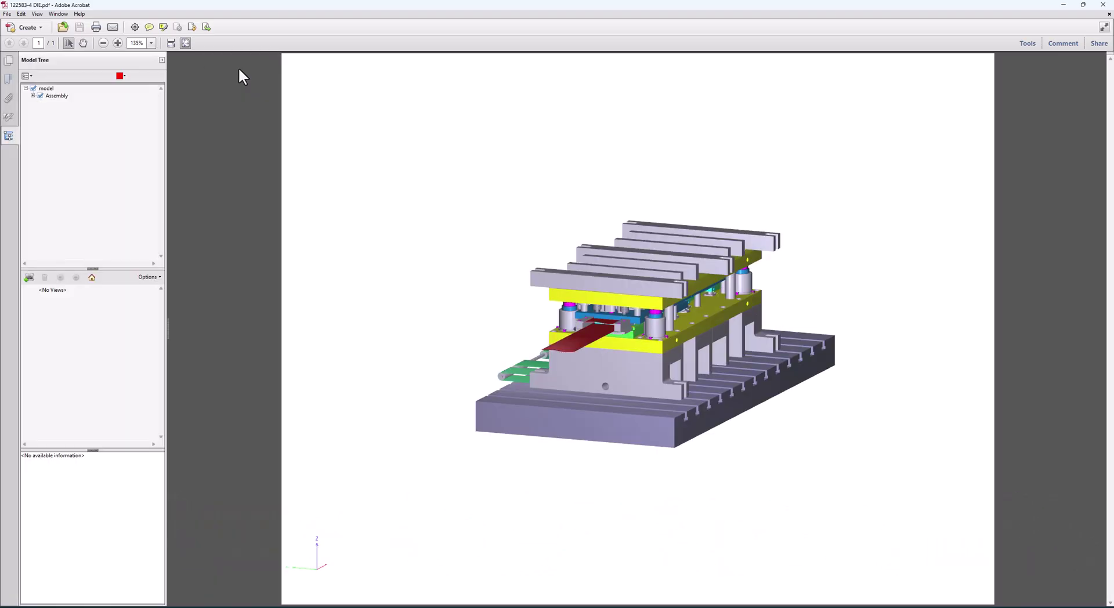
# Examine the die and the contents of its LOWER, UPPER, STRIP and STRIP UP assemblies in the 3D PDF's model tree.
pyautogui.moveTo(747, 353); pyautogui.dragTo(716, 435)
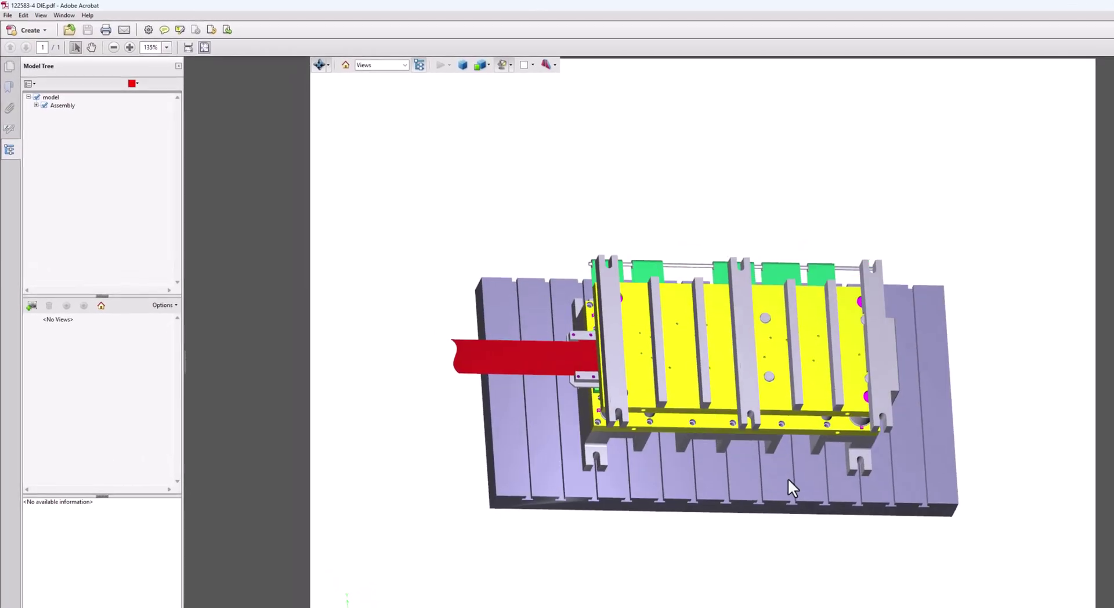
pyautogui.moveTo(788, 478); pyautogui.dragTo(798, 325)
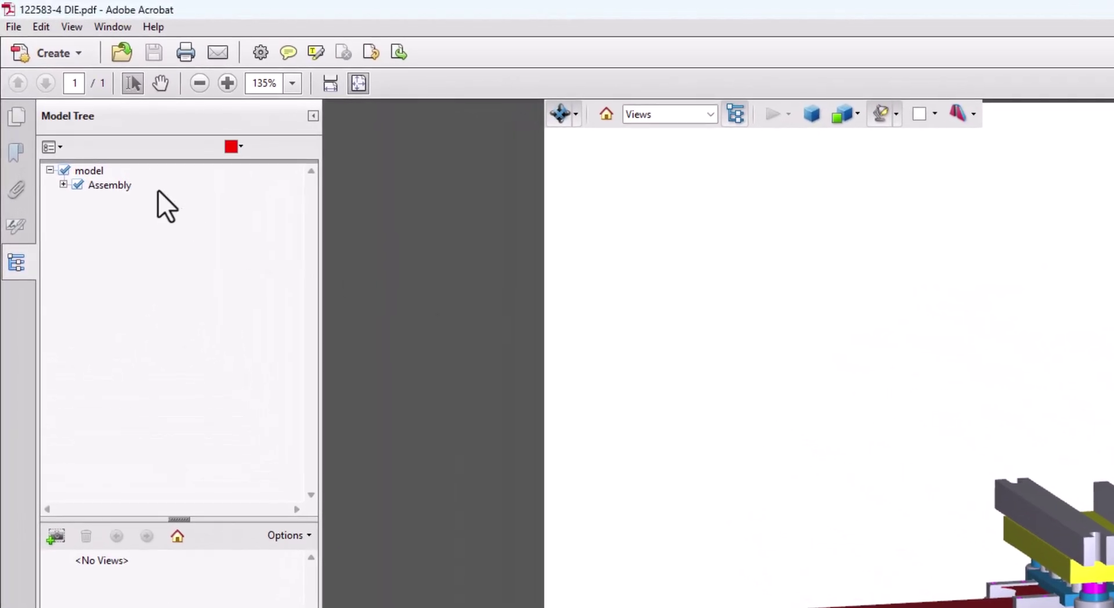
pyautogui.click(60, 178)
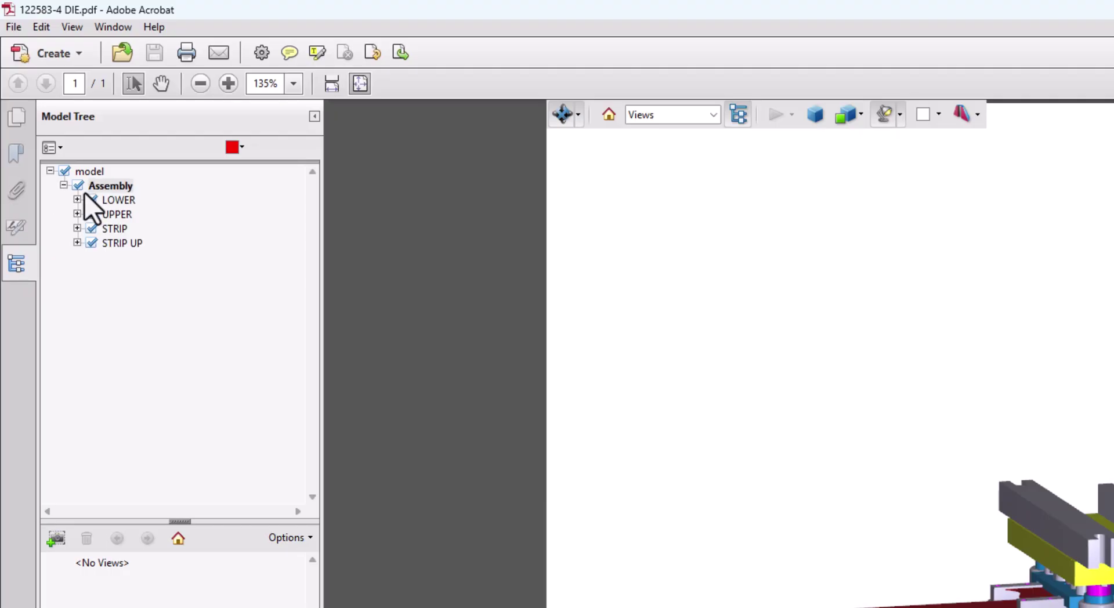
pyautogui.click(78, 201)
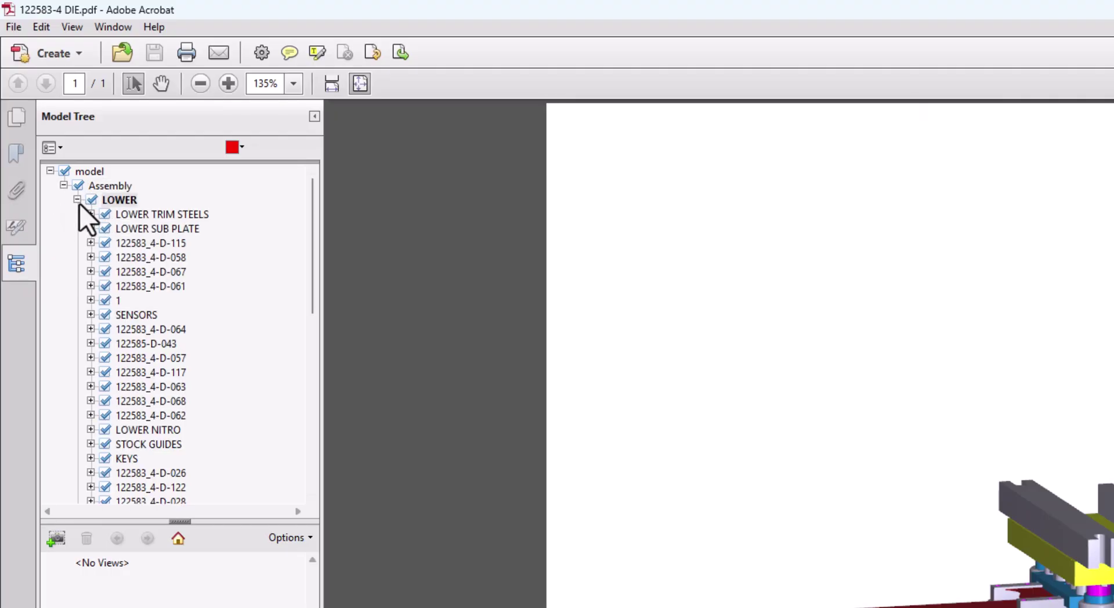
pyautogui.click(78, 202)
pyautogui.click(78, 214)
pyautogui.click(78, 214)
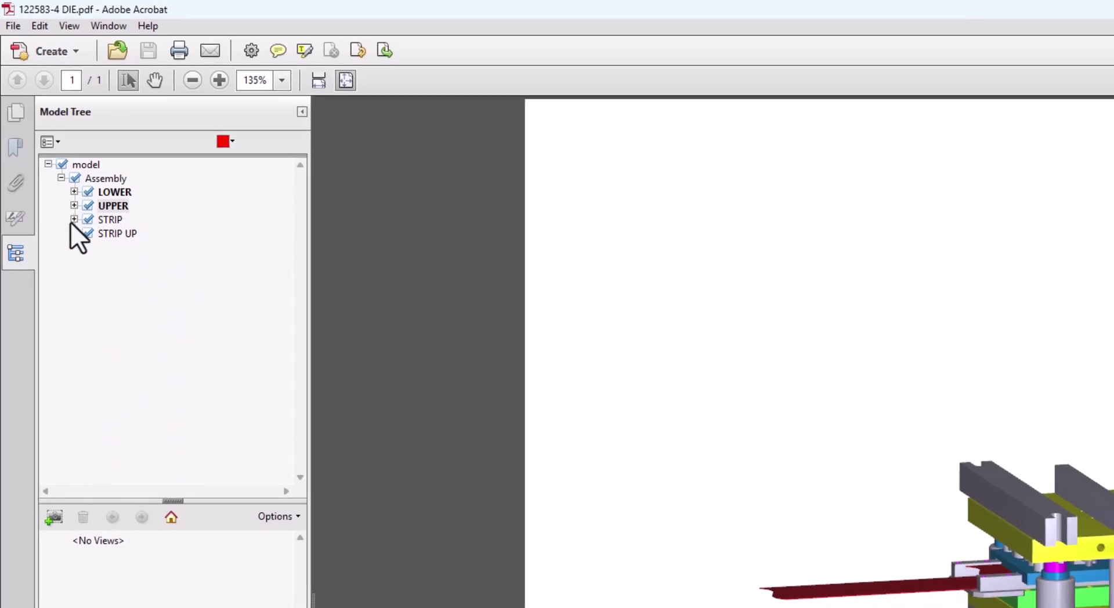
pyautogui.click(77, 229)
pyautogui.click(69, 205)
pyautogui.click(68, 218)
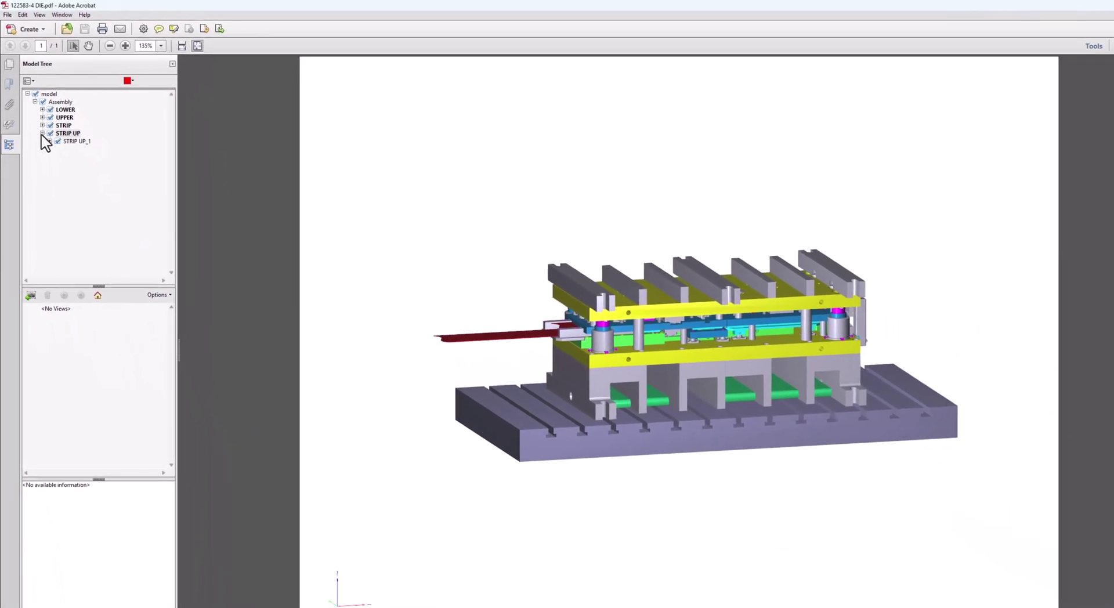
pyautogui.click(42, 133)
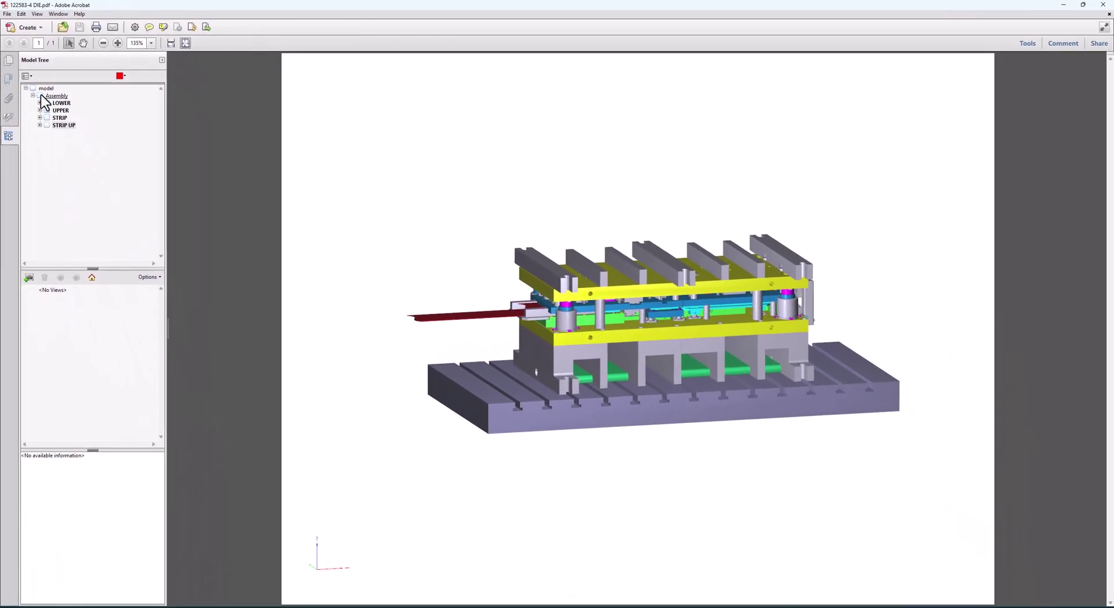
# Show only the LOWER assembly in the 3D PDF and examine its component list in the model tree.
pyautogui.click(47, 103)
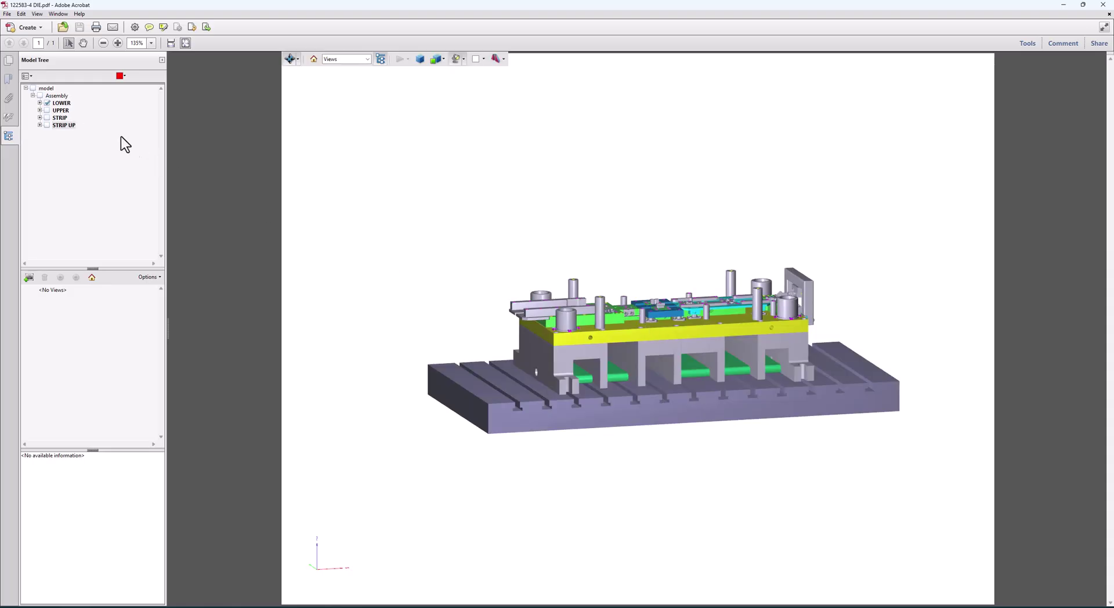
pyautogui.click(46, 103)
pyautogui.click(46, 103)
pyautogui.click(39, 104)
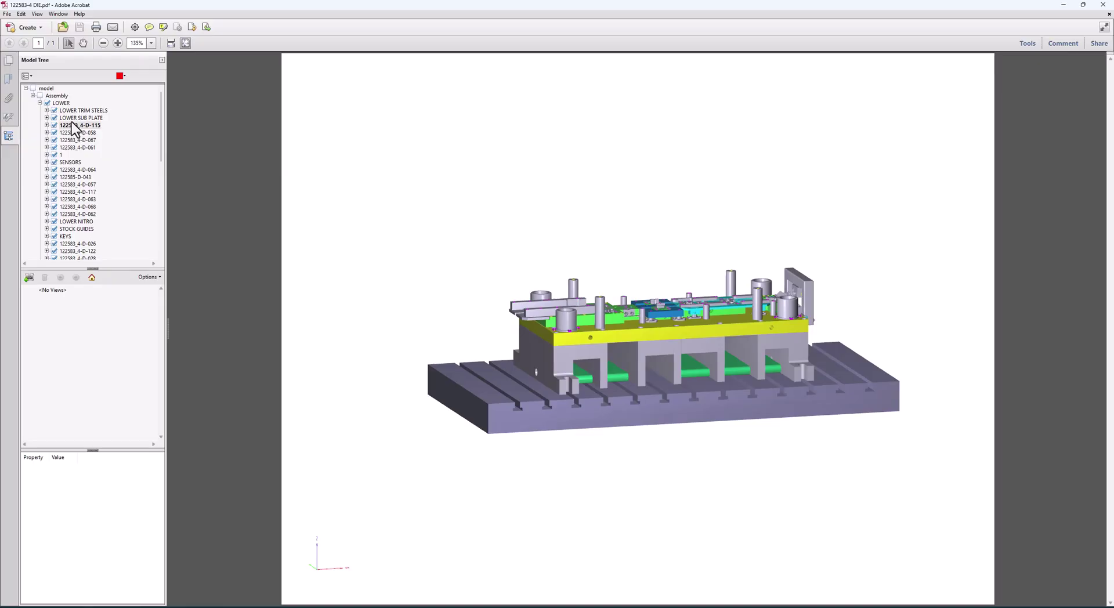
pyautogui.click(40, 103)
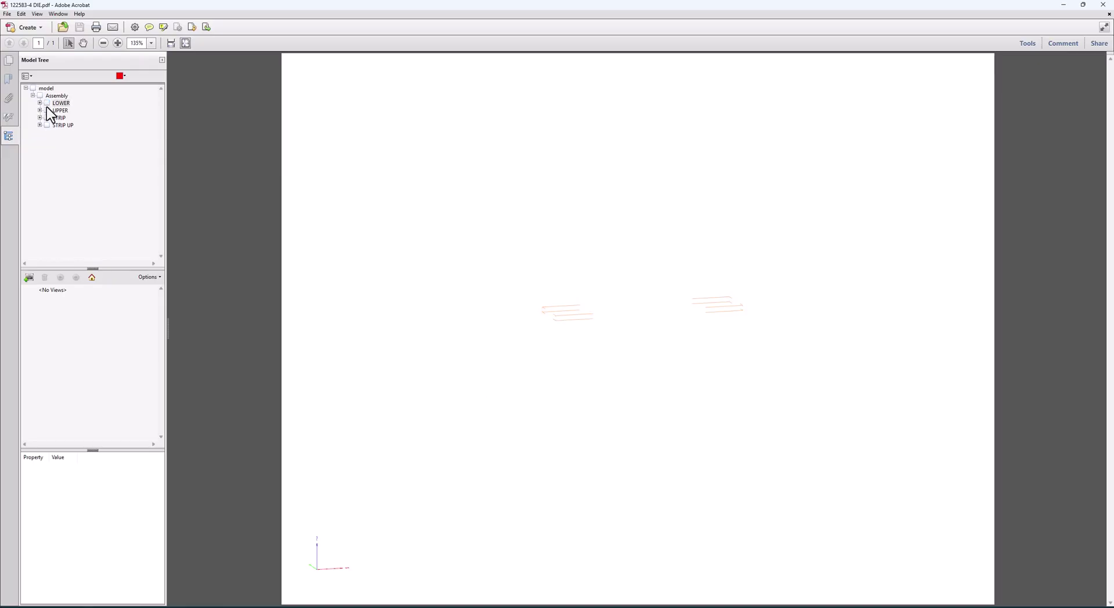